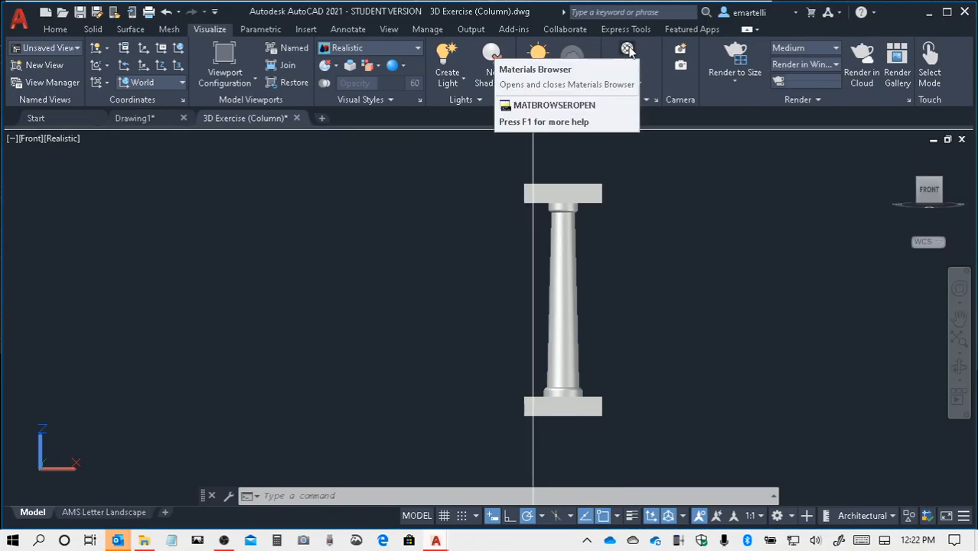
- Open the Materials Browser, move it clear of the column and widen it to show the material categories
left_click(628, 49)
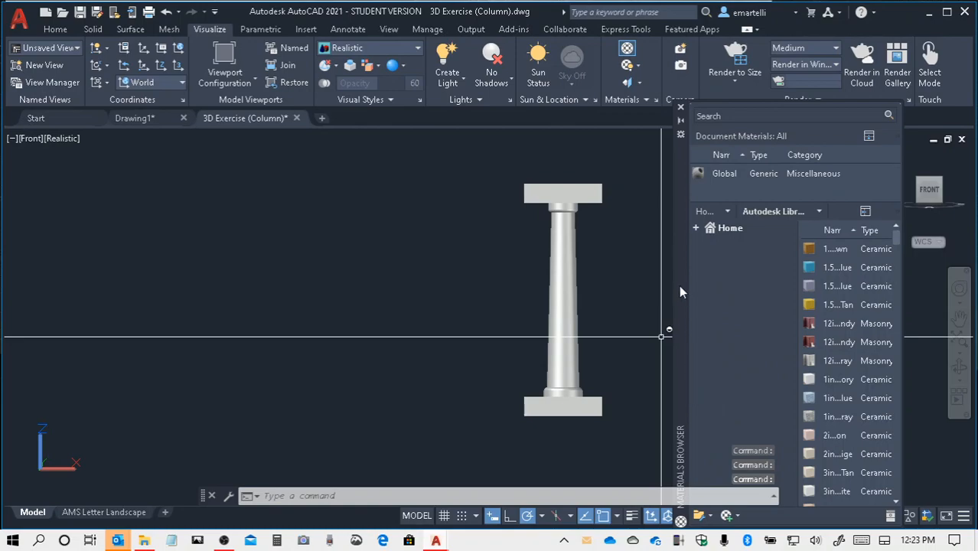
left_click_drag(679, 212, 75, 181)
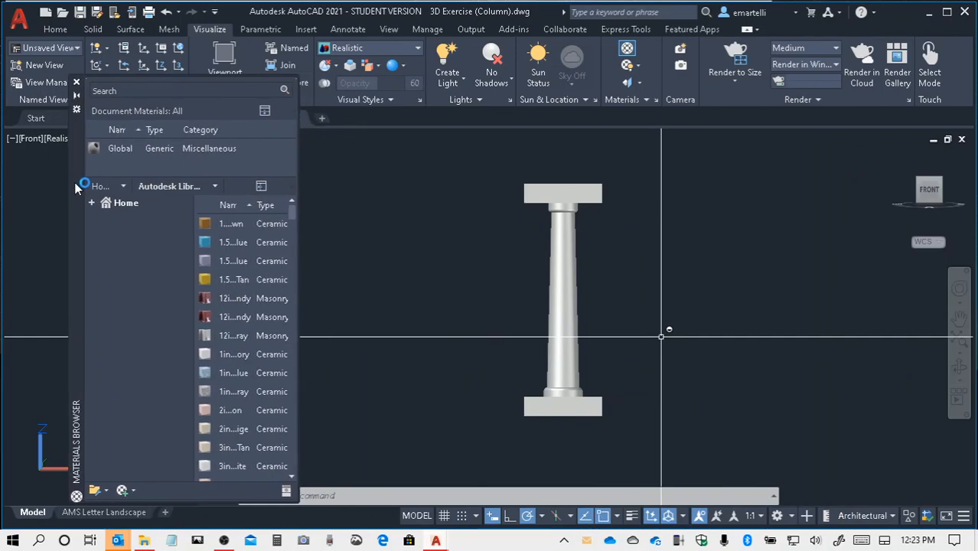
left_click(86, 114)
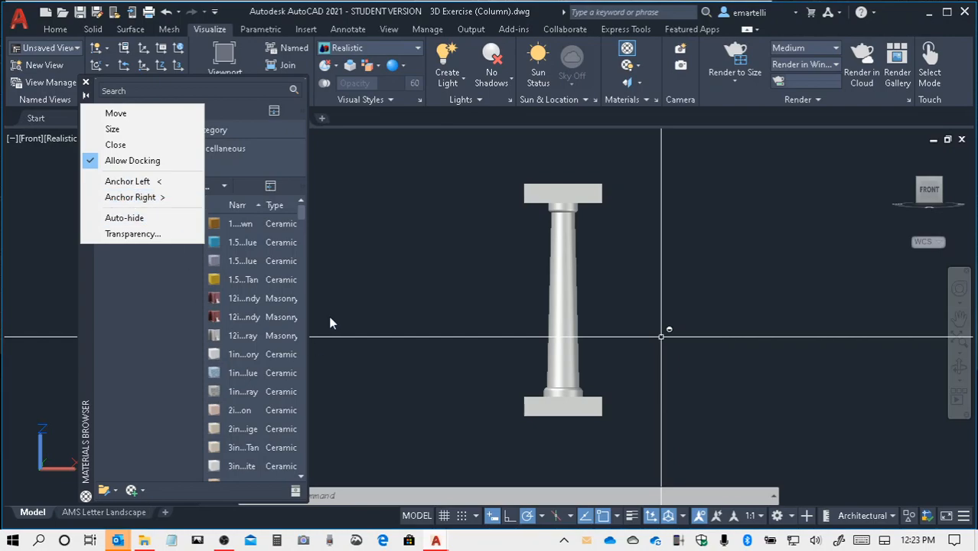
left_click(87, 343)
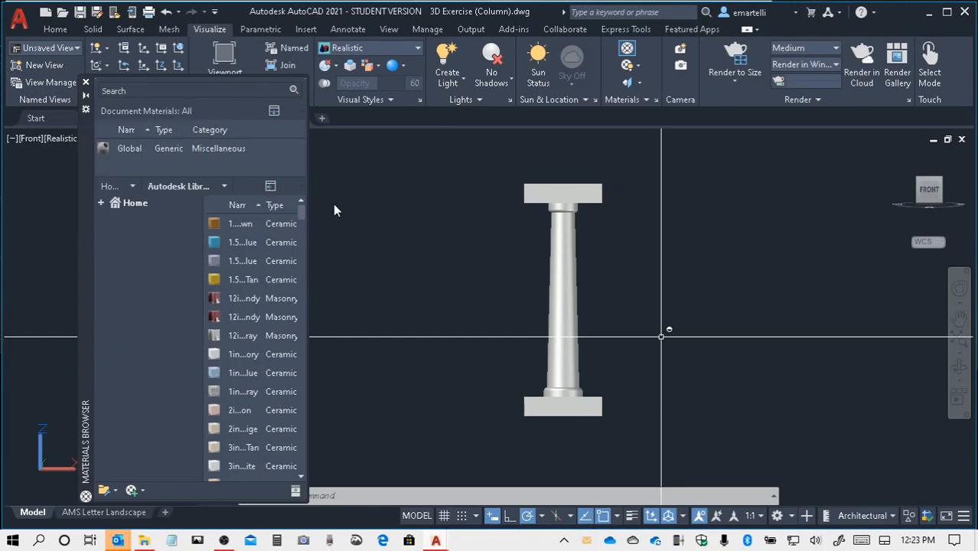
left_click_drag(309, 160, 427, 188)
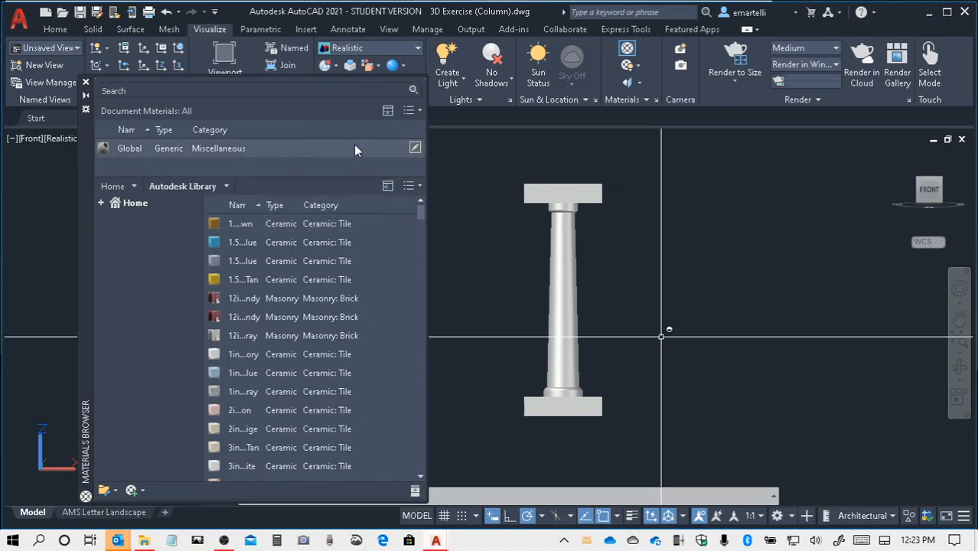
- Search the materials library for marble
right_click(298, 90)
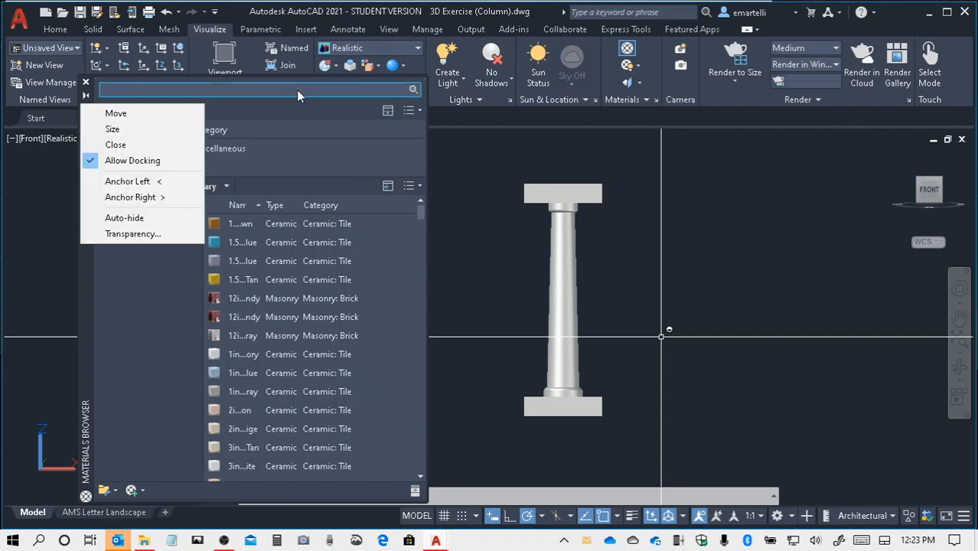
left_click(298, 90)
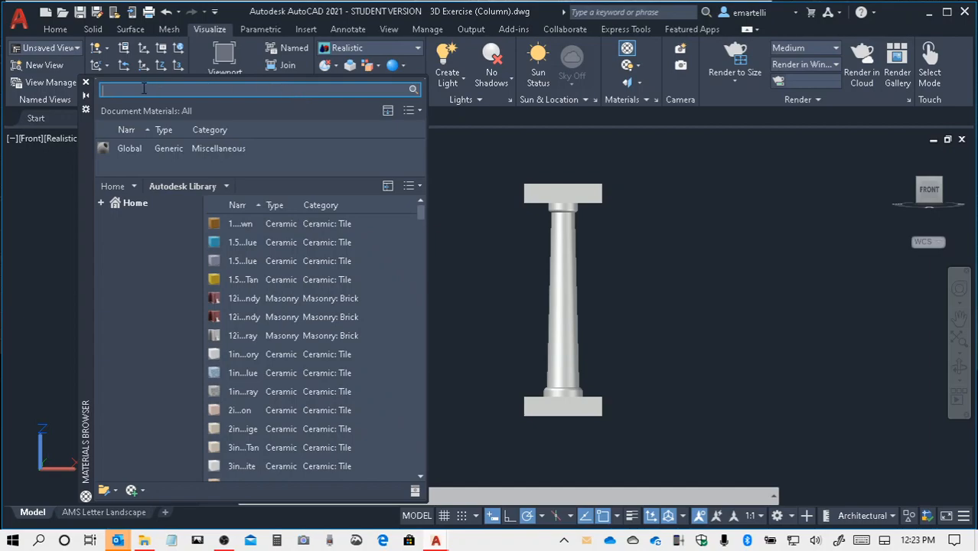
type("marble")
key("Return")
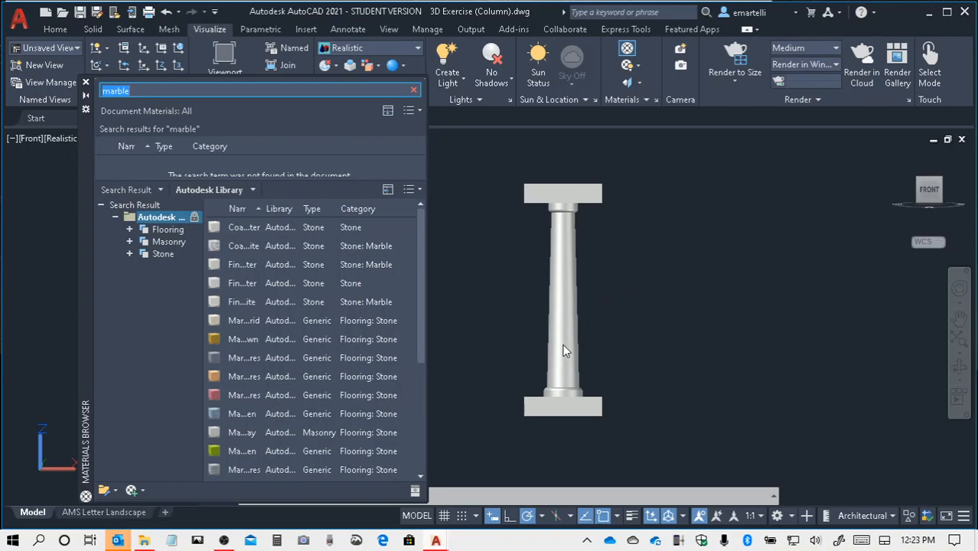
- Search the materials library for "blocks" and apply the Blocks concrete material to the column's base slab
left_click(545, 425)
middle_click_drag(534, 357, 533, 364, "shift")
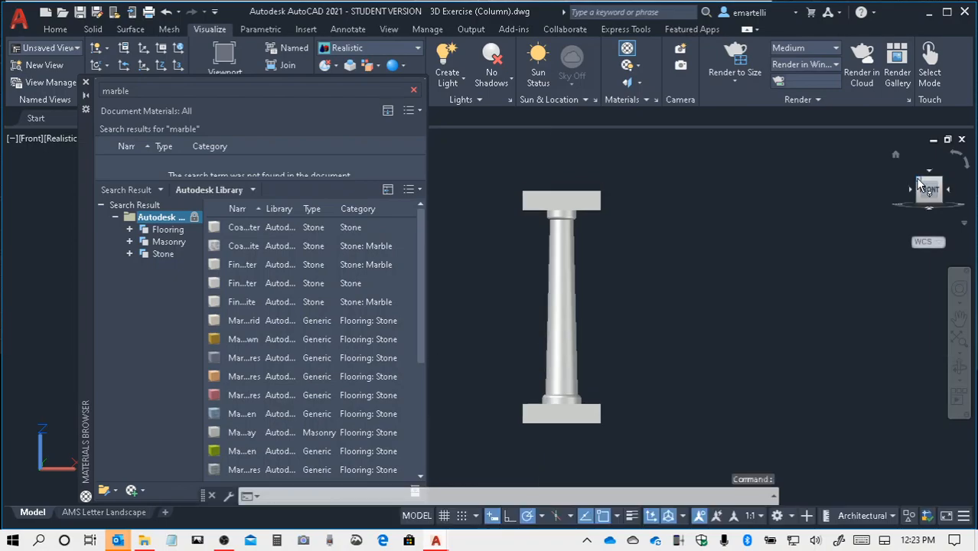
left_click(921, 184)
middle_click_drag(735, 257, 736, 244, "shift")
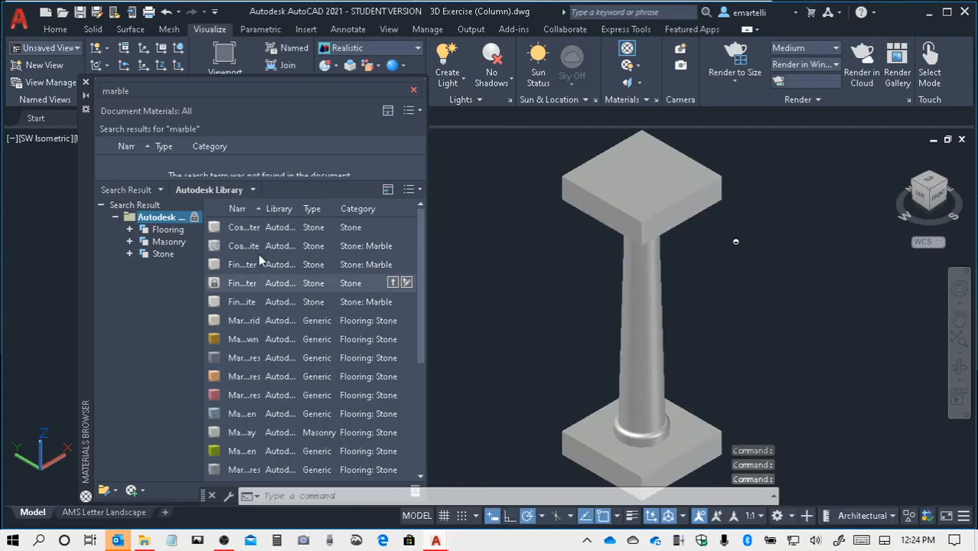
left_click(122, 91)
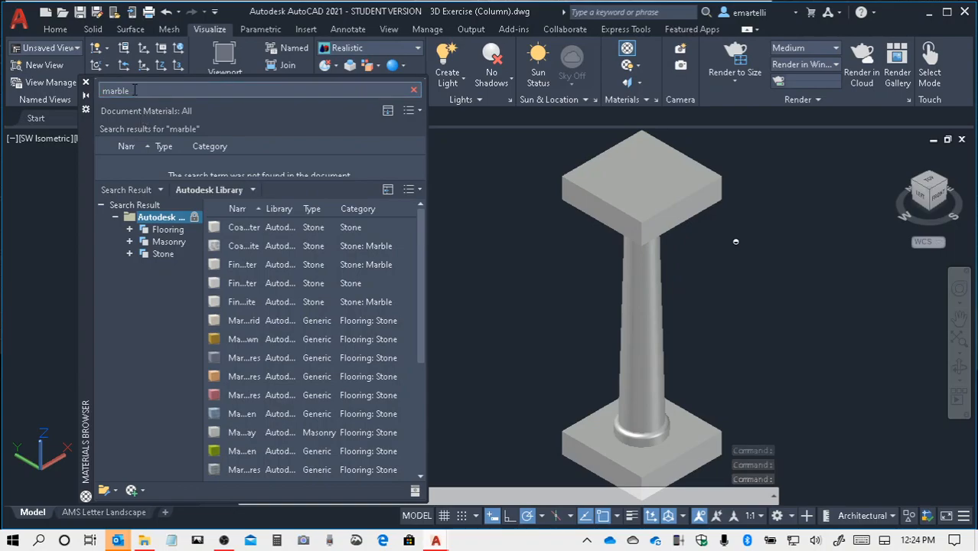
double_click(135, 90)
type("blocks")
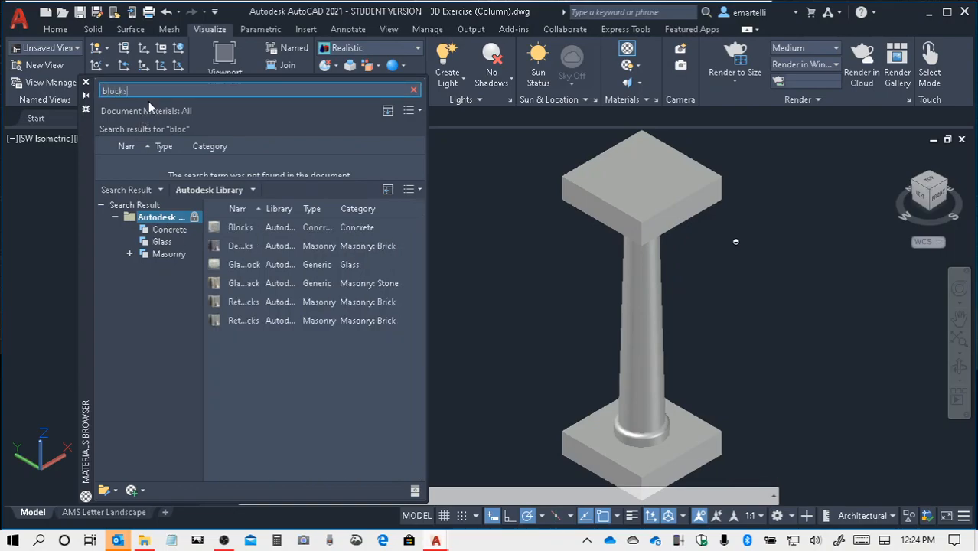
key("Return")
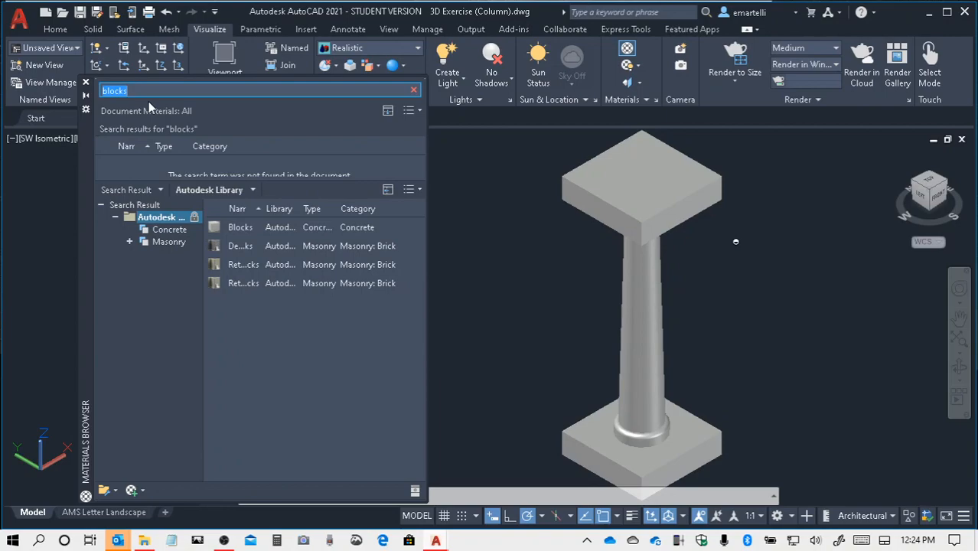
left_click(241, 232)
left_click_drag(241, 228, 472, 251)
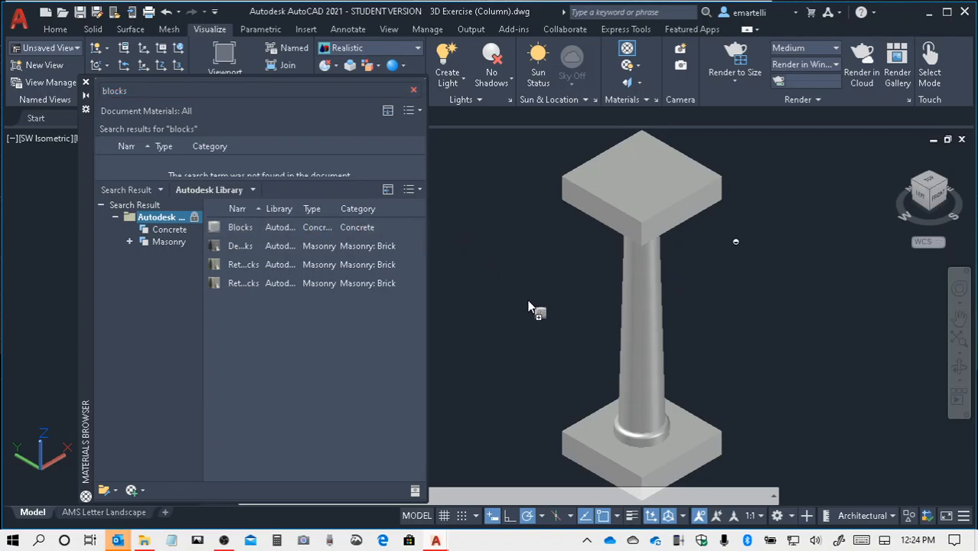
left_click_drag(569, 386, 592, 430)
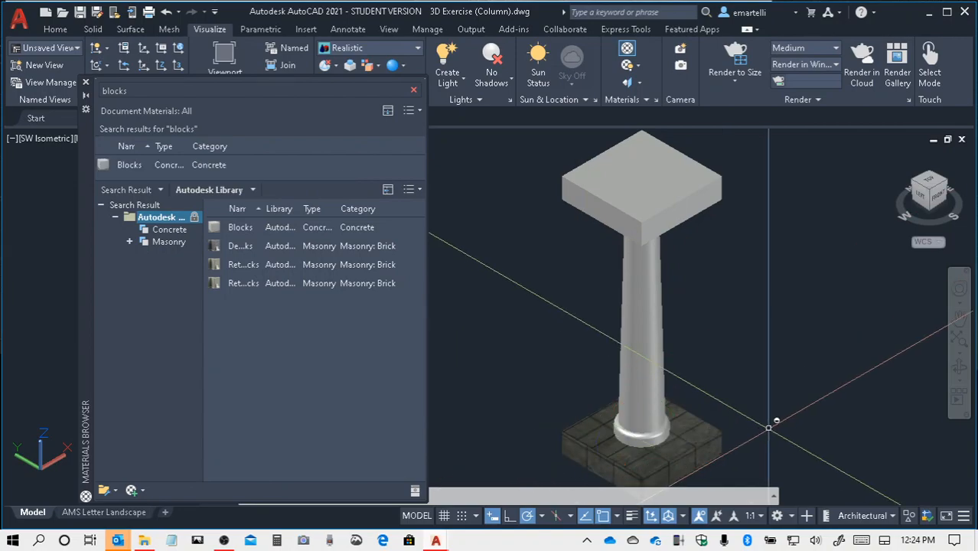
- Search the library for marble, widen the material name column and apply Marble - White-Green to the column shaft
middle_click_drag(775, 420, 763, 335)
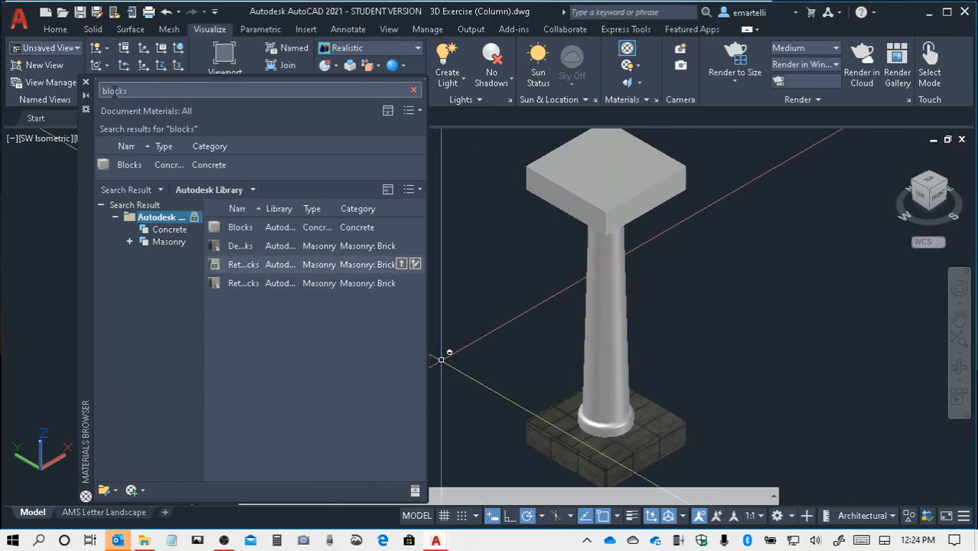
left_click_drag(141, 90, 92, 110)
type("marble")
key("Return")
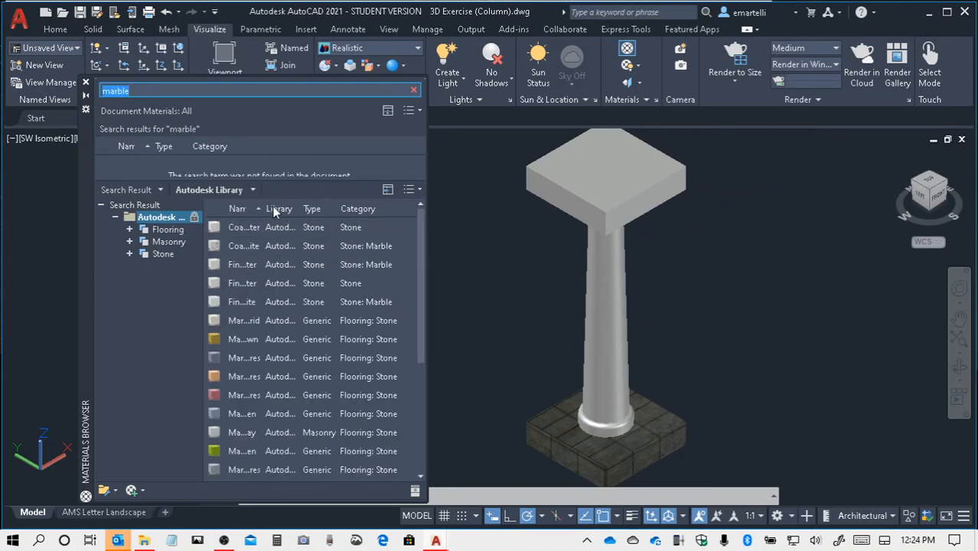
left_click_drag(261, 208, 340, 209)
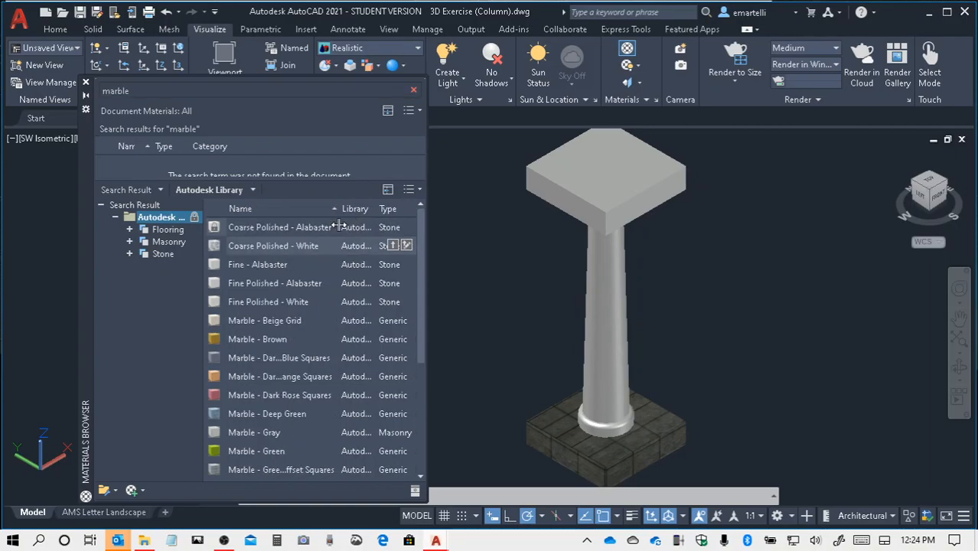
scroll(306, 306, "down", 4)
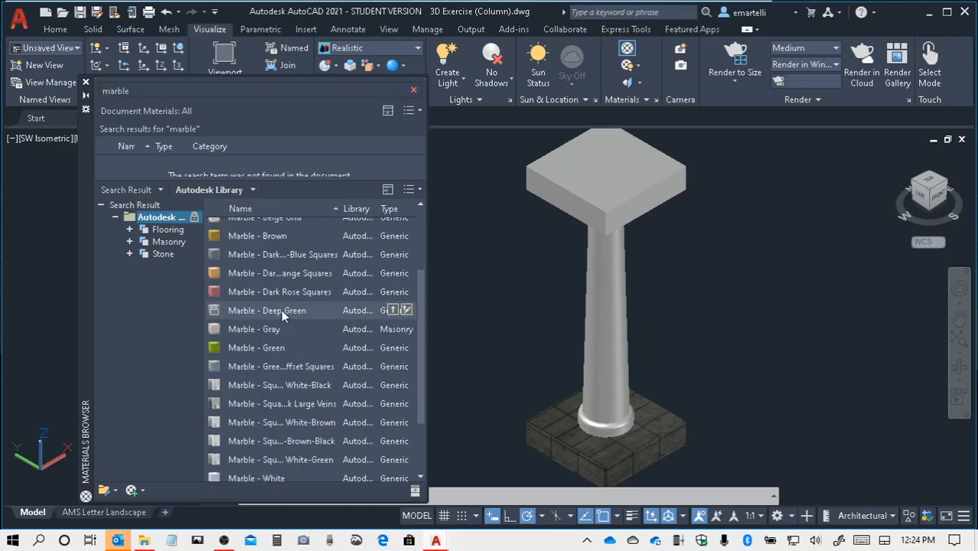
scroll(302, 396, "up", 4)
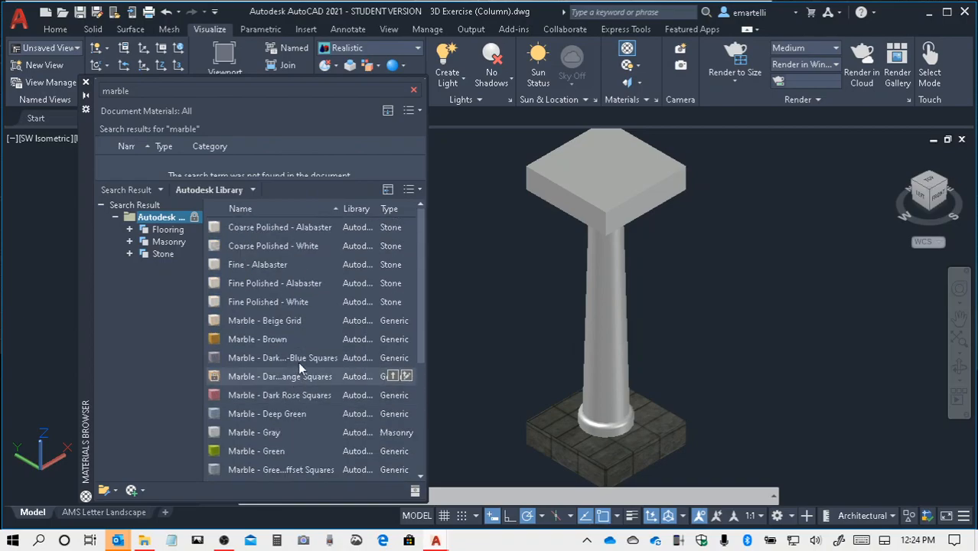
scroll(301, 362, "down", 1)
scroll(300, 351, "down", 3)
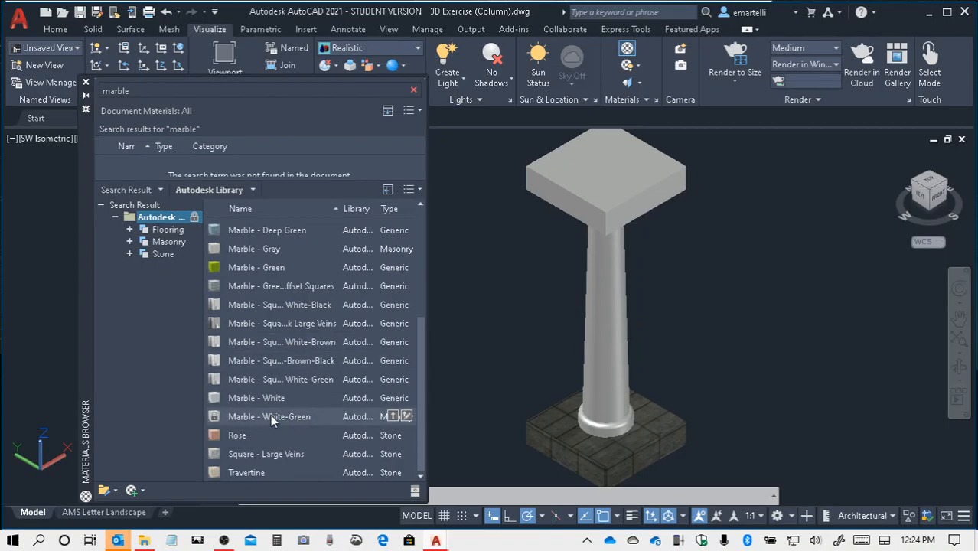
left_click_drag(329, 360, 622, 294)
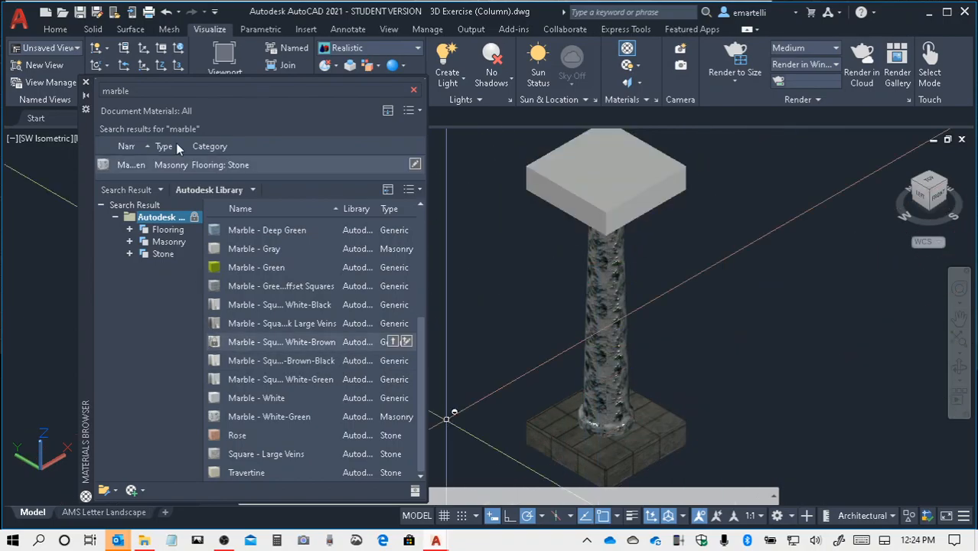
- Search the library for gold, apply Gold - Metal to the column's top slab and close the Materials Browser
left_click_drag(138, 92, 82, 93)
type("gold")
key("Return")
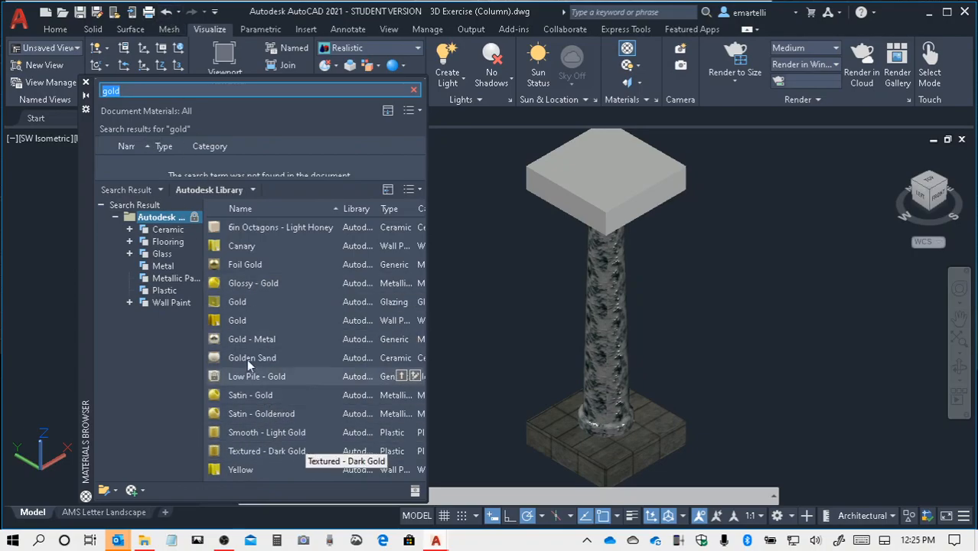
left_click_drag(241, 339, 555, 184)
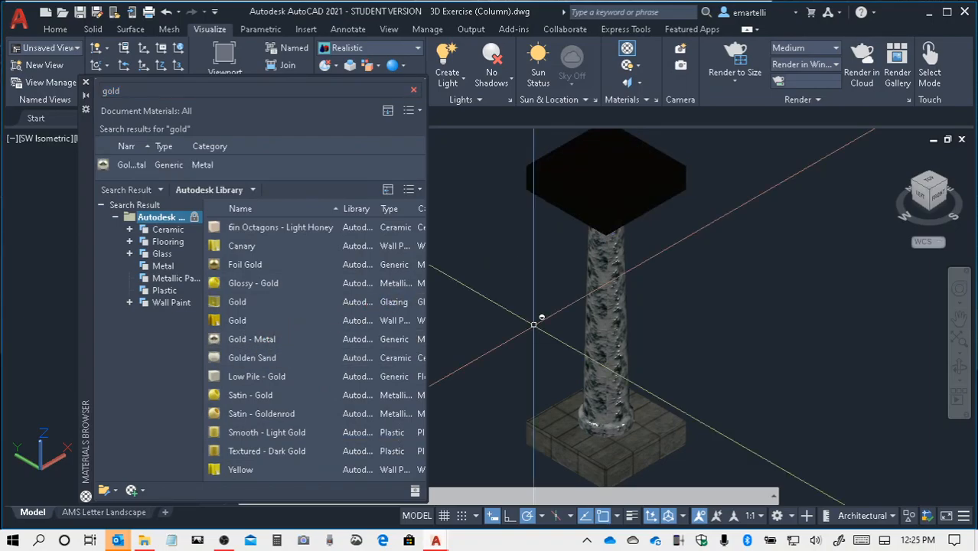
left_click(86, 81)
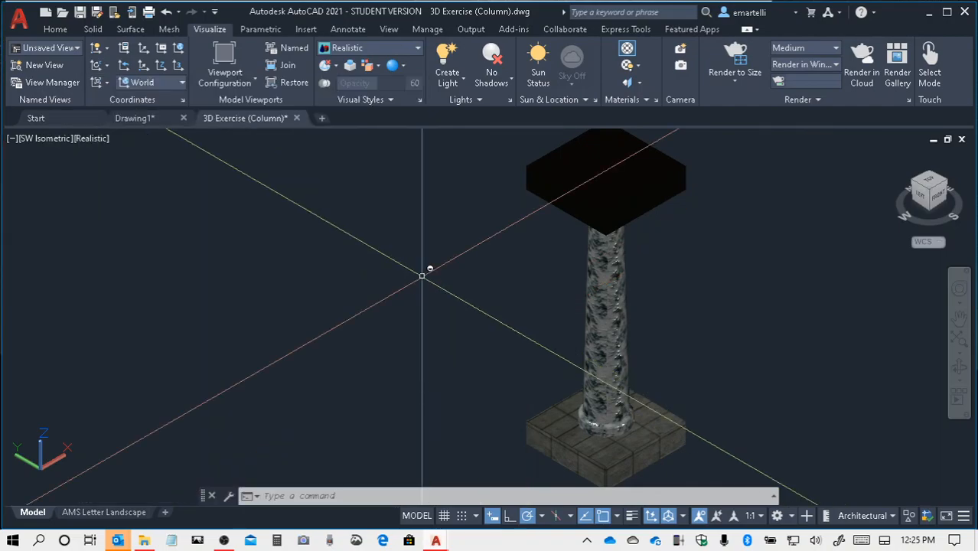
- Place a point light in the empty space beside the column, with the default lighting turned off
scroll(637, 209, "up", 1)
scroll(638, 230, "down", 4)
middle_click_drag(638, 275, 482, 294)
scroll(482, 295, "up", 3)
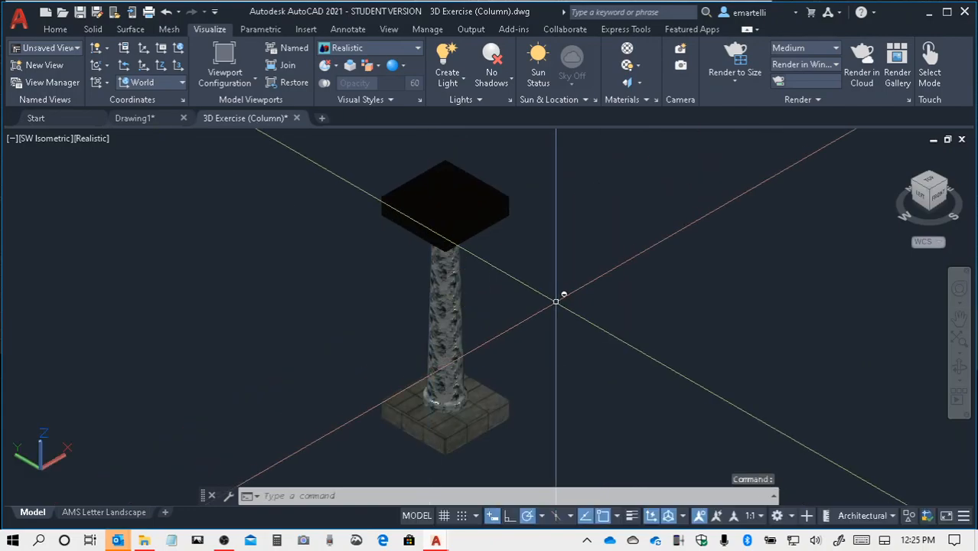
left_click(942, 199)
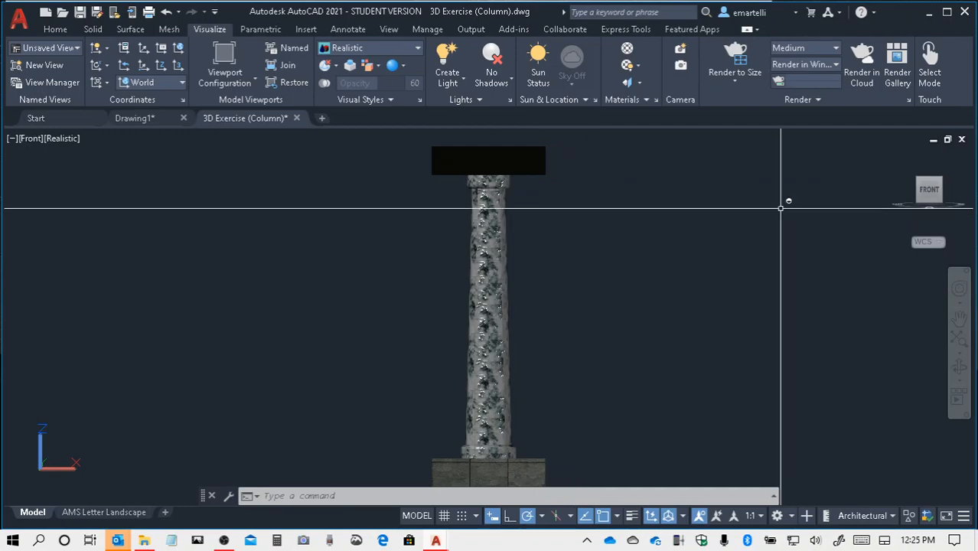
left_click(920, 185)
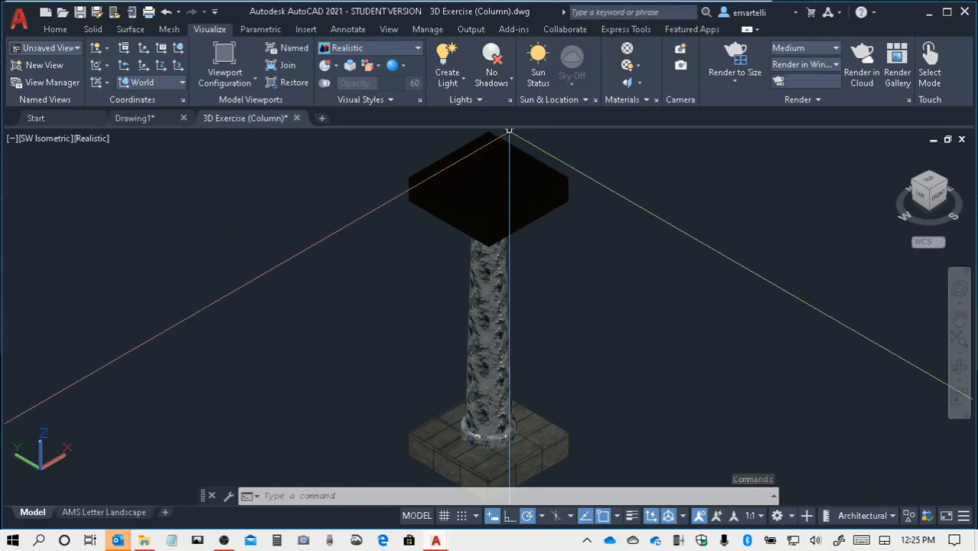
left_click(463, 81)
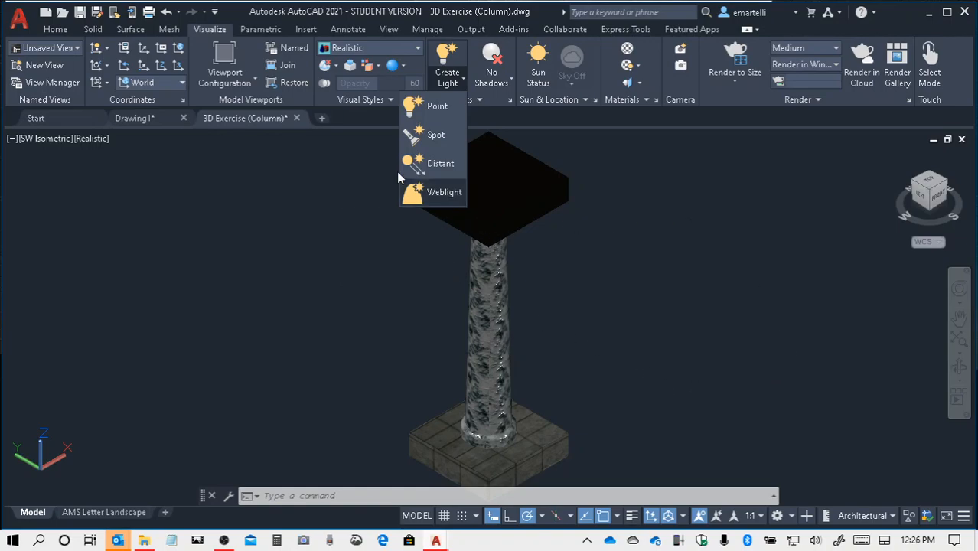
left_click(430, 109)
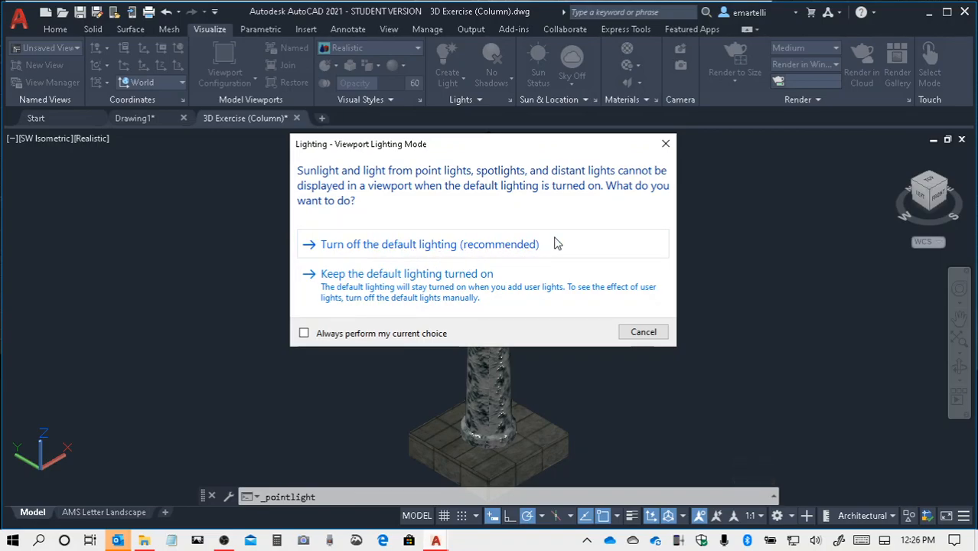
left_click(419, 245)
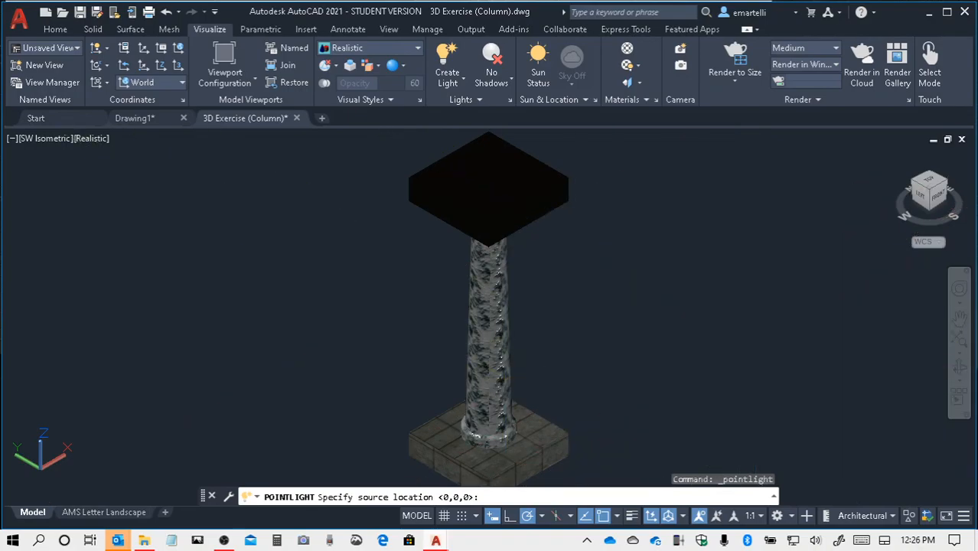
left_click(760, 346)
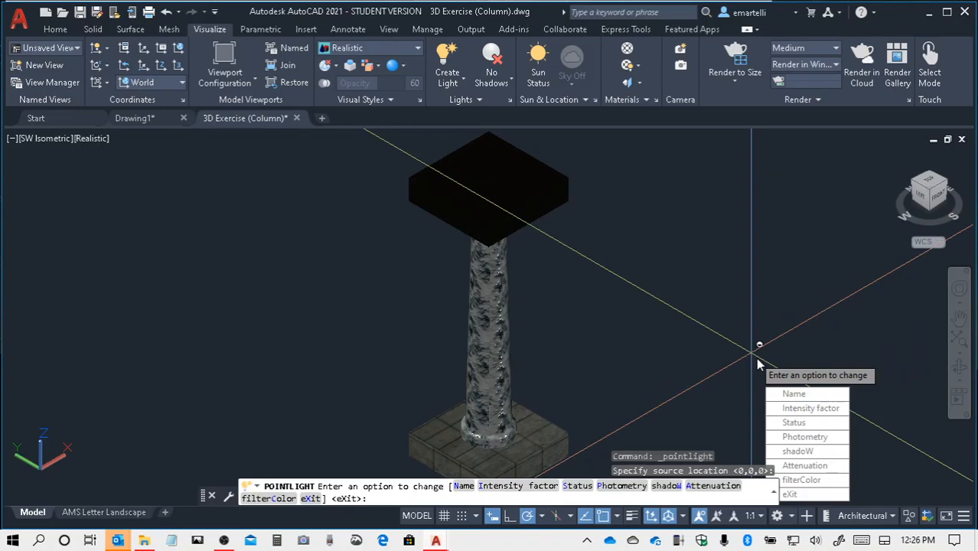
- Set the point light's intensity factor to 60 and finish creating the light
left_click(811, 409)
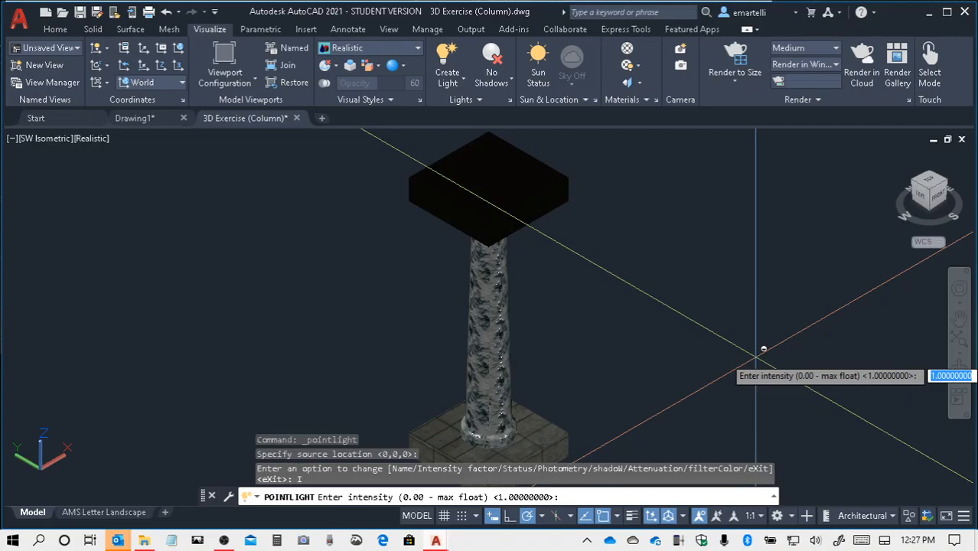
type("60")
key("Return")
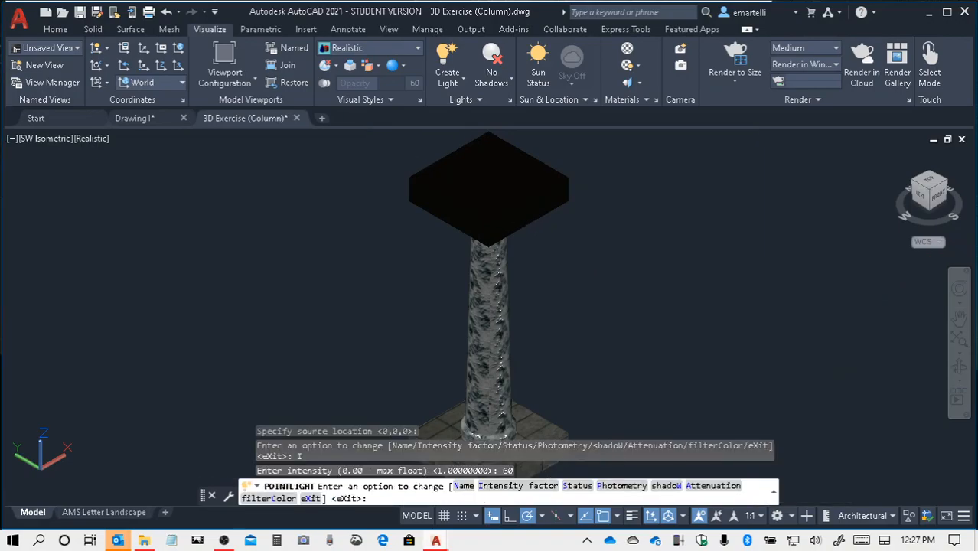
key("Return")
scroll(571, 214, "down", 5)
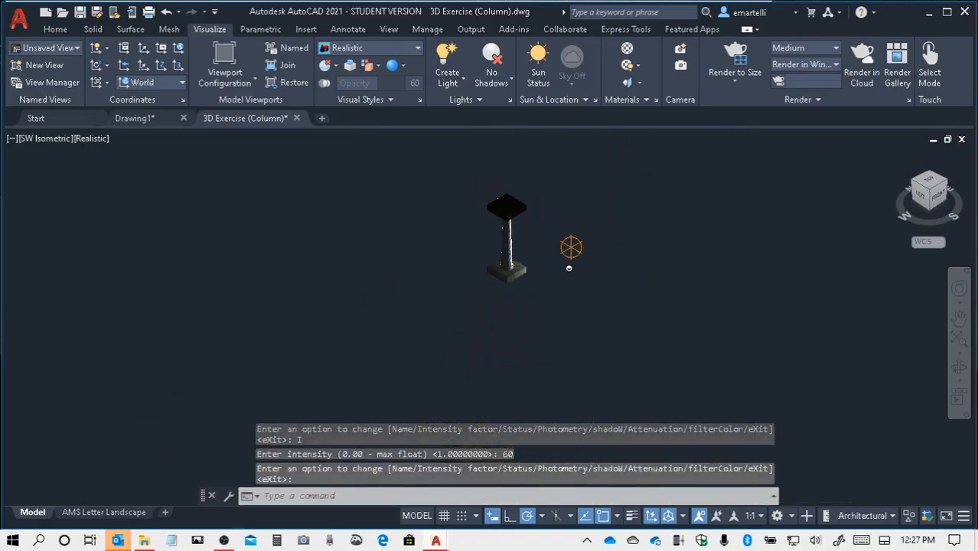
- Examine how the point light illuminates the column's shaft, base and top slab from different angles
middle_click_drag(581, 291, 511, 303)
scroll(512, 300, "up", 3)
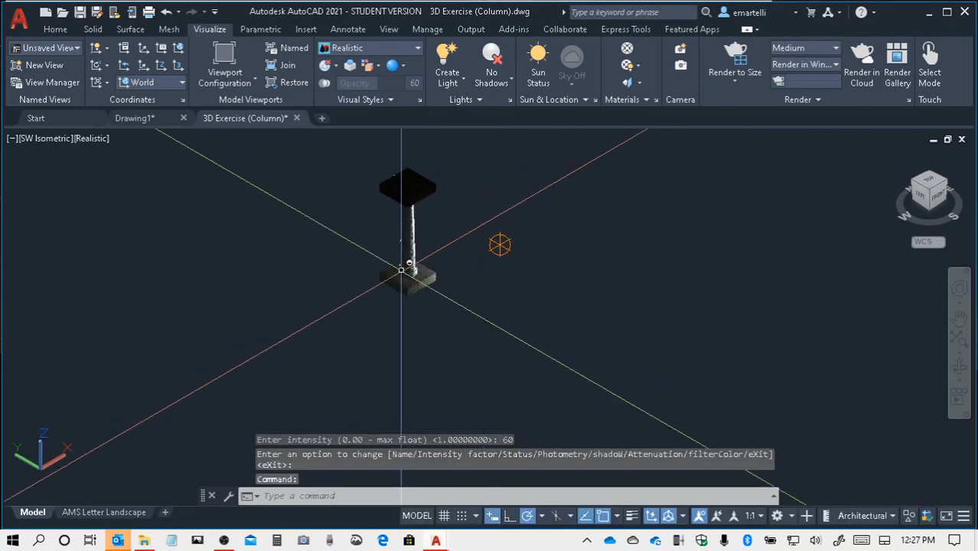
scroll(401, 269, "up", 3)
scroll(481, 306, "down", 3)
middle_click_drag(475, 317, 471, 293)
scroll(577, 346, "up", 4)
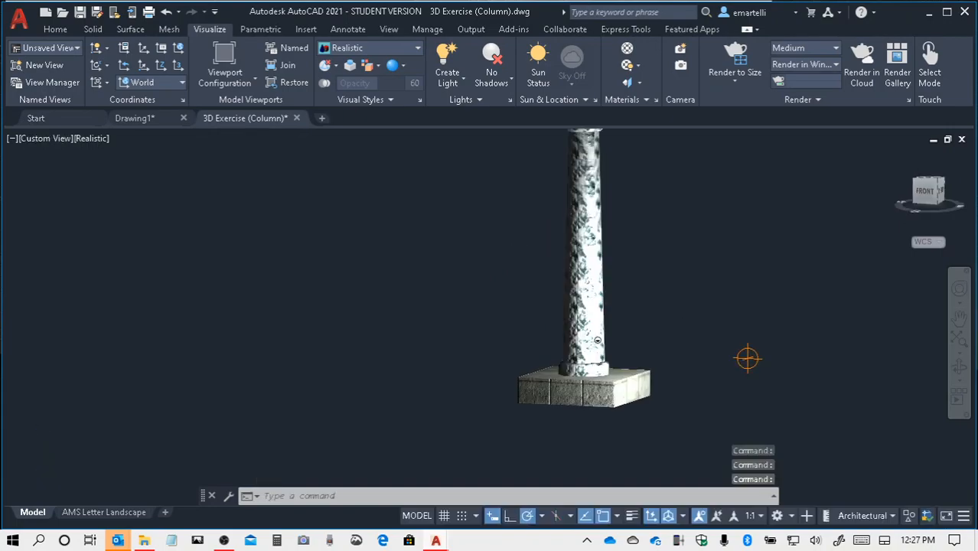
middle_click_drag(597, 340, 665, 405, "shift")
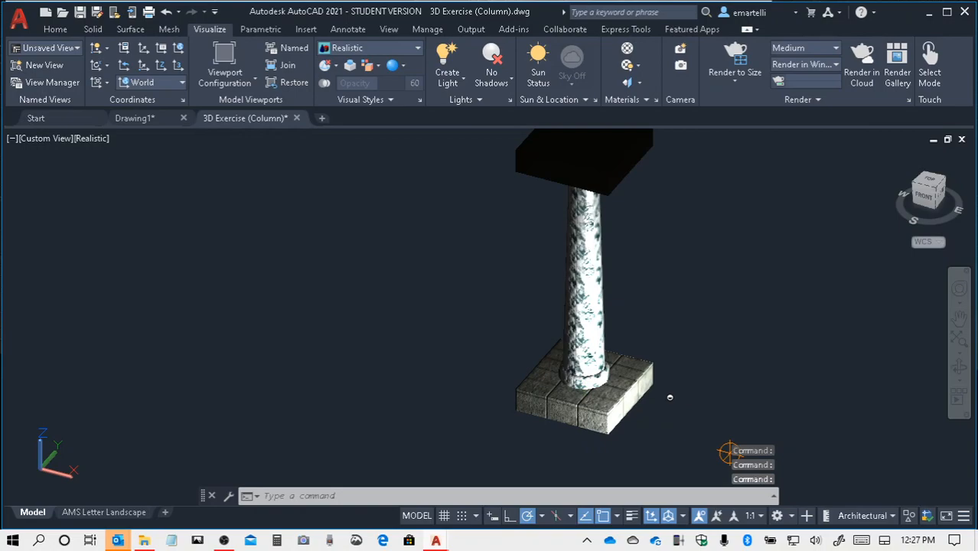
scroll(624, 376, "down", 4)
- Select the point light, switch its gizmo to Move and raise the light along the Z axis to the top slab's height
left_click(704, 434)
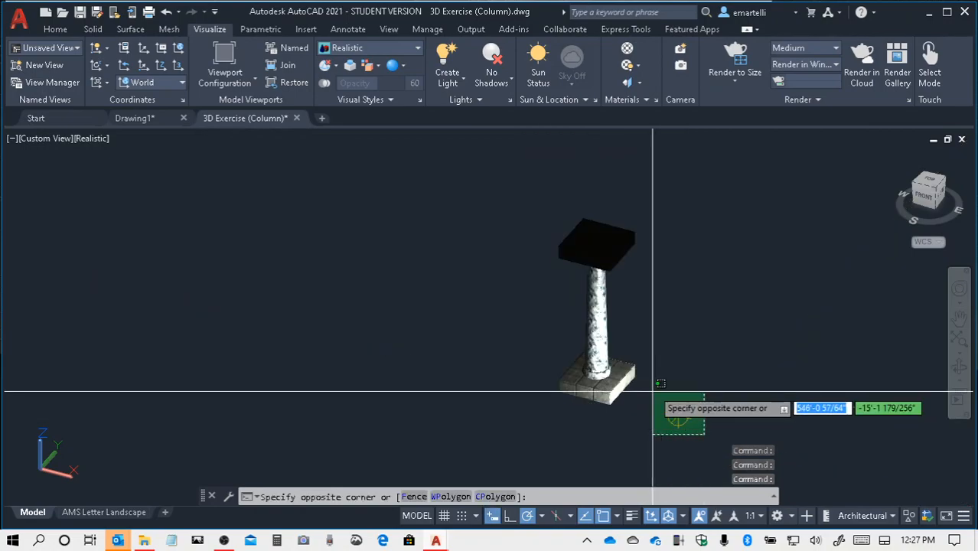
left_click(653, 392)
right_click(709, 397)
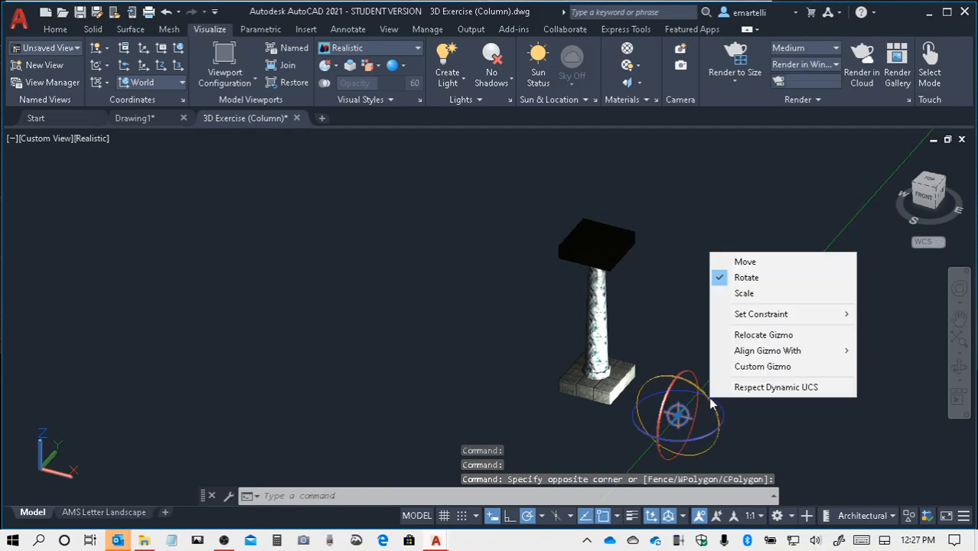
left_click(745, 261)
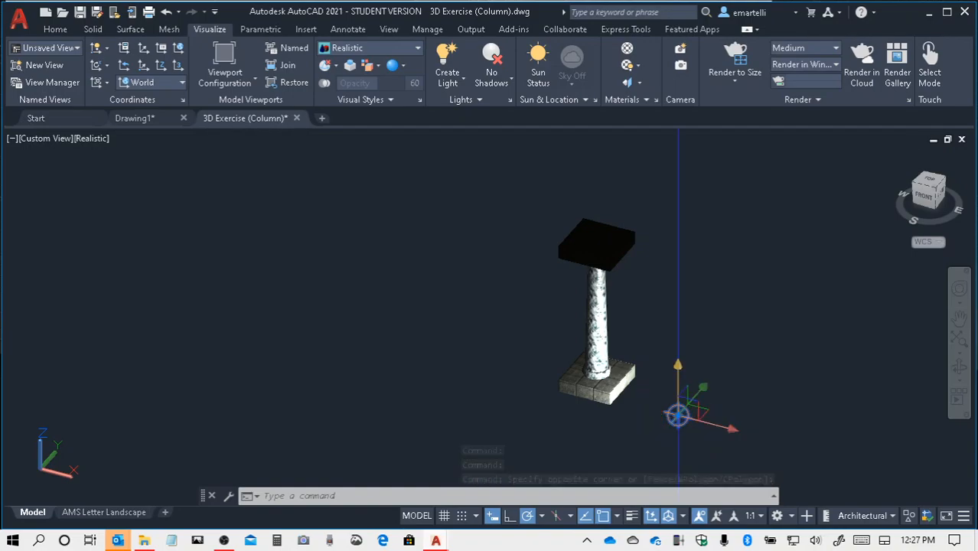
left_click(678, 415)
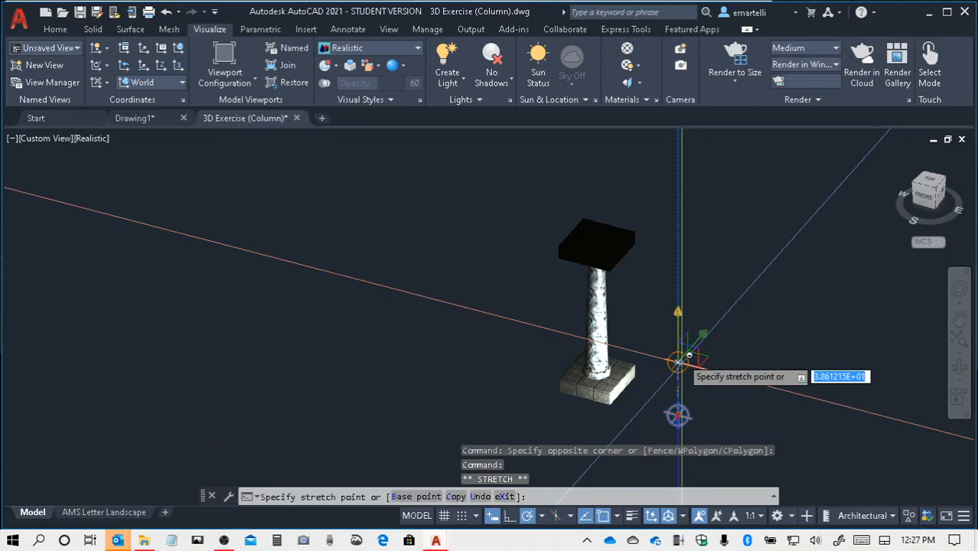
left_click(677, 283)
left_click(682, 236)
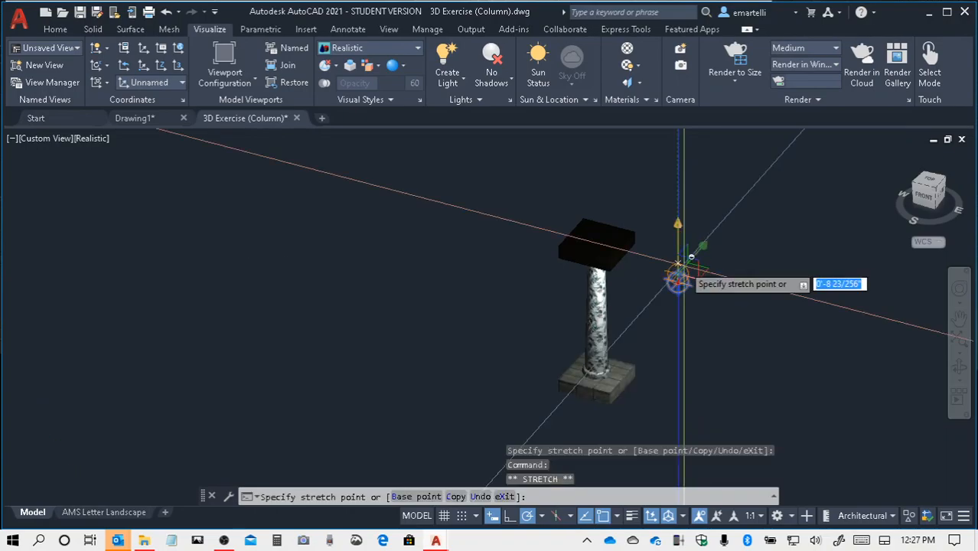
left_click(686, 250)
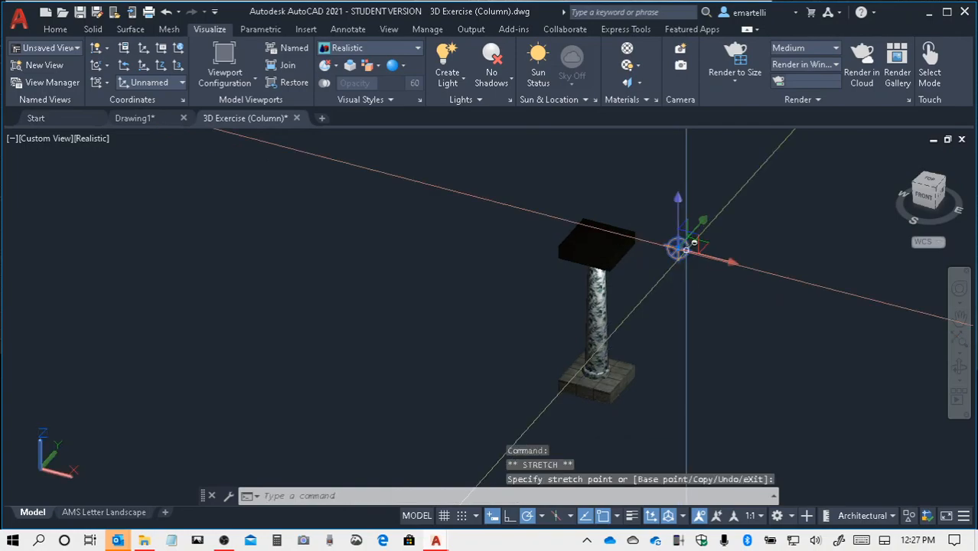
- Move the point light farther away from the column so it shines on the side of the top slab
right_click(770, 271)
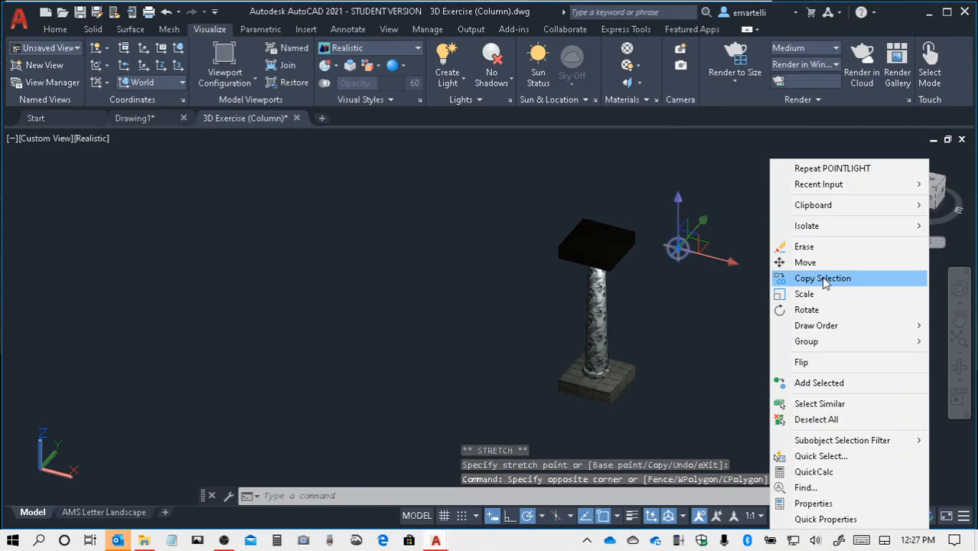
left_click(805, 263)
scroll(589, 283, "up", 2)
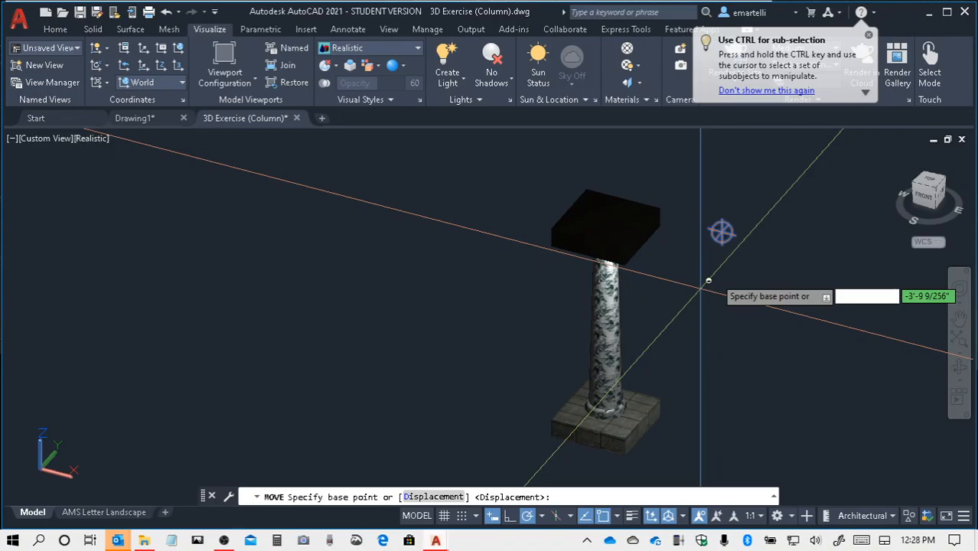
left_click(722, 232)
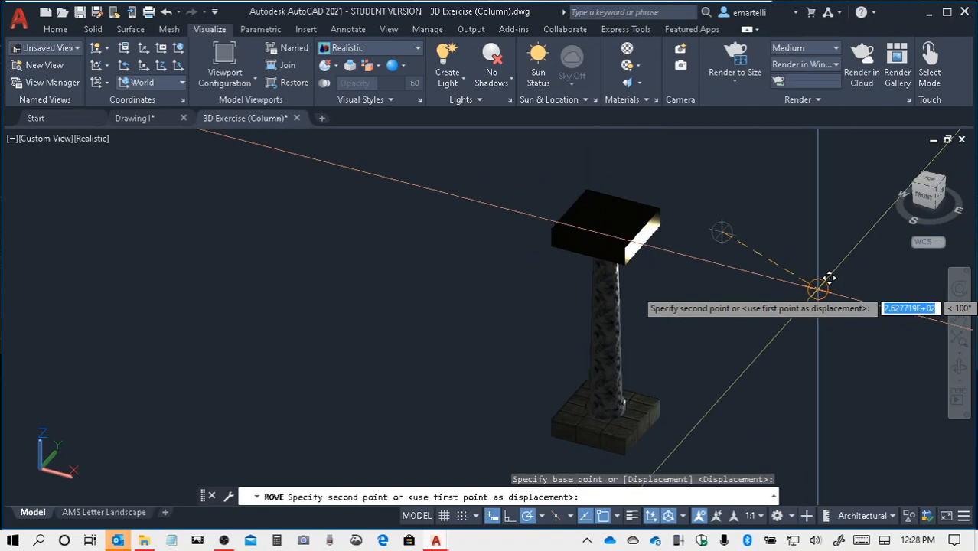
left_click(818, 289)
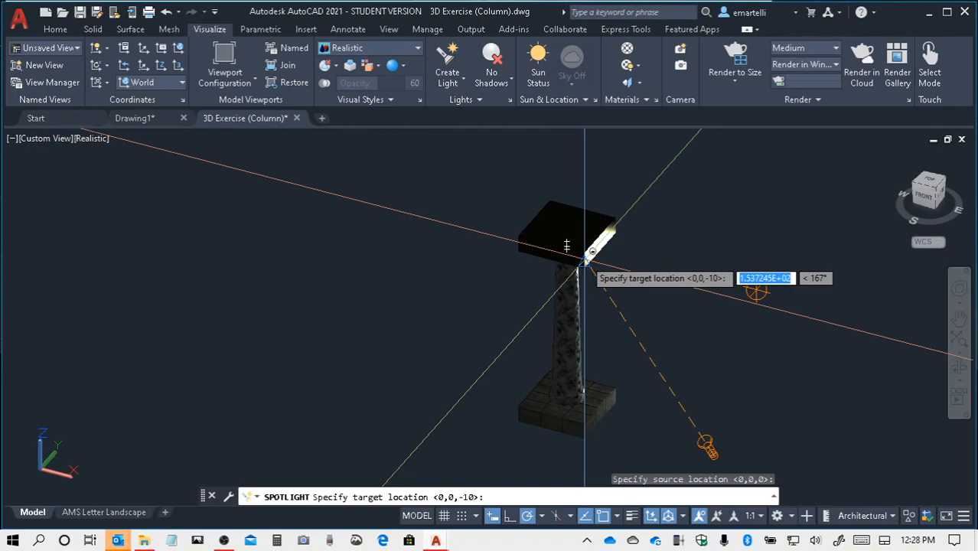
- Place a spotlight low in front of the column, aimed at its top slab, with an intensity factor of 300
left_click(566, 246)
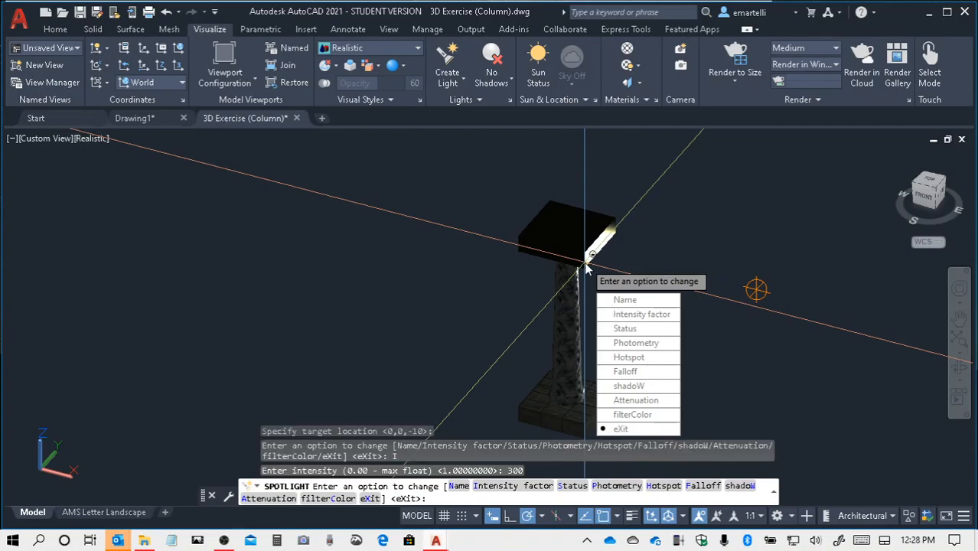
key("Return")
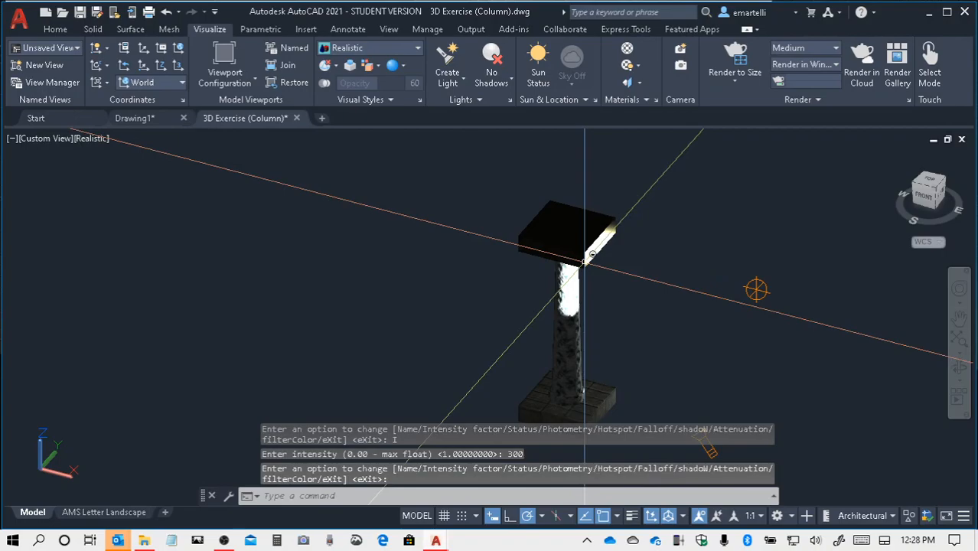
middle_click_drag(728, 391, 744, 324)
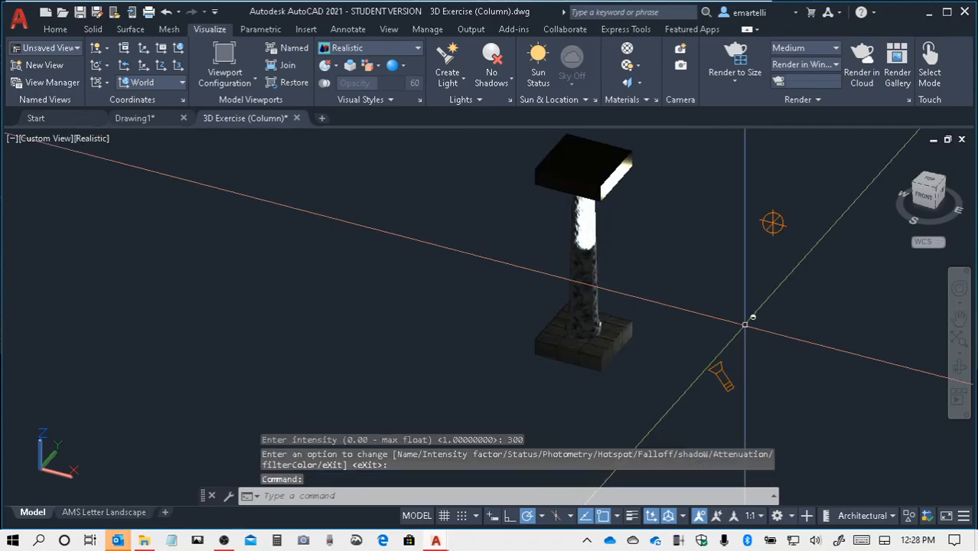
- Select the spotlight and reshape its light cone by adjusting the target point and narrowing the hotspot
left_click(788, 389)
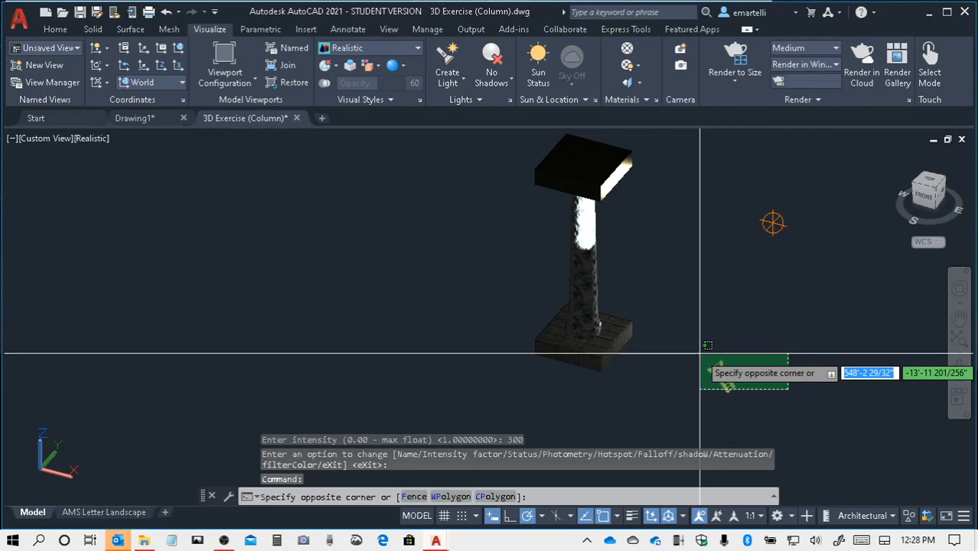
left_click(700, 354)
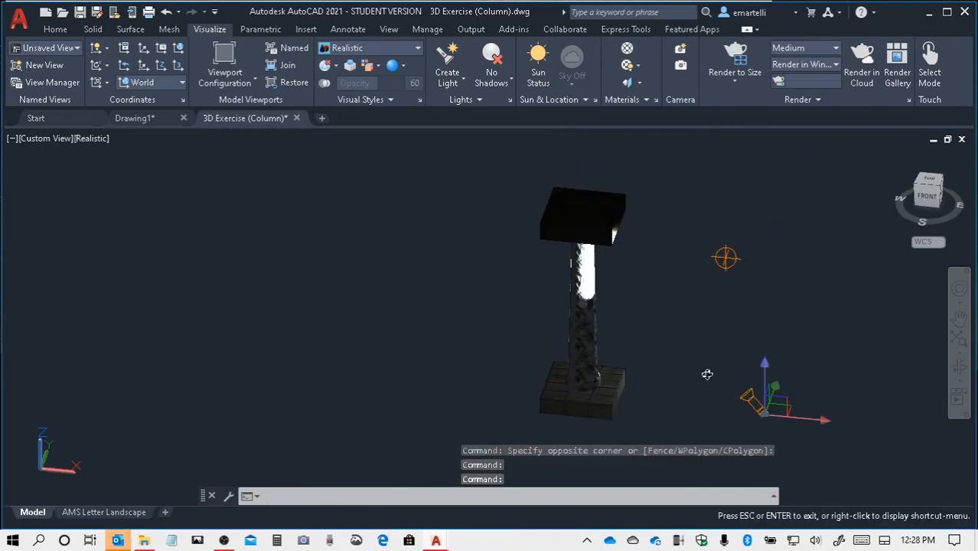
middle_click_drag(707, 375, 667, 352, "shift")
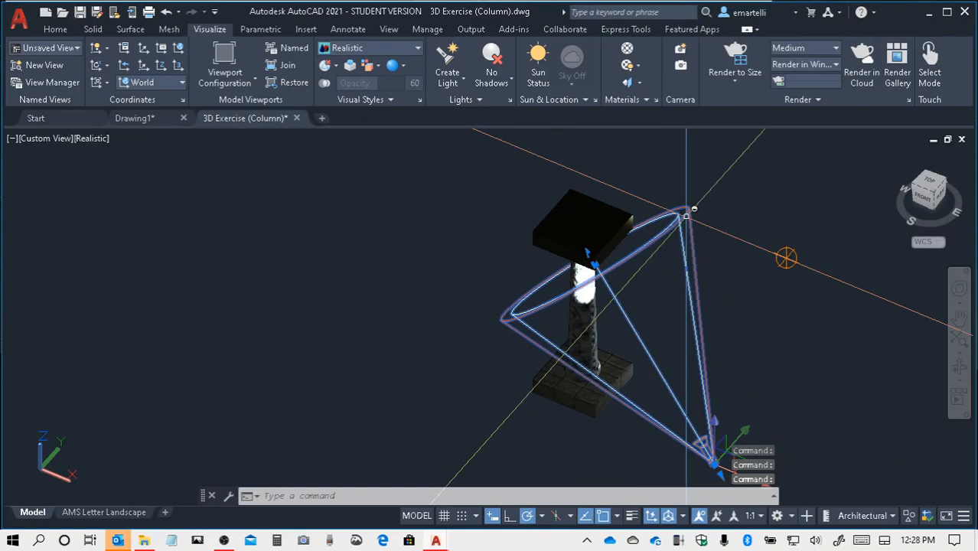
middle_click_drag(686, 215, 518, 309, "shift")
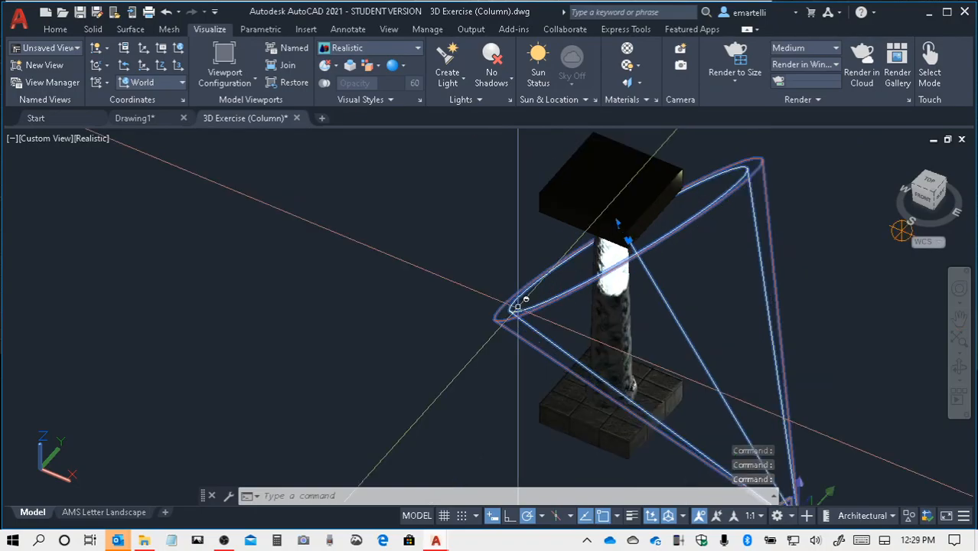
left_click(628, 240)
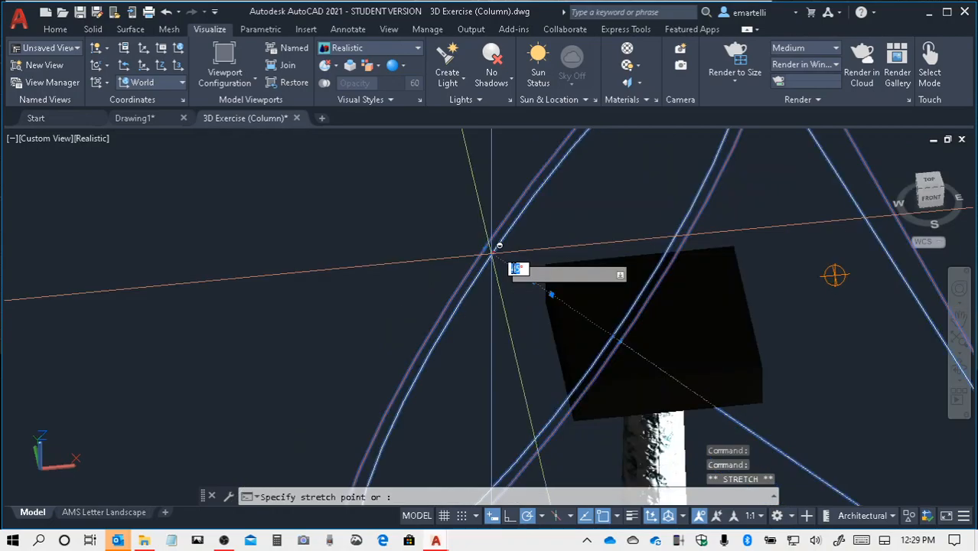
left_click(546, 292)
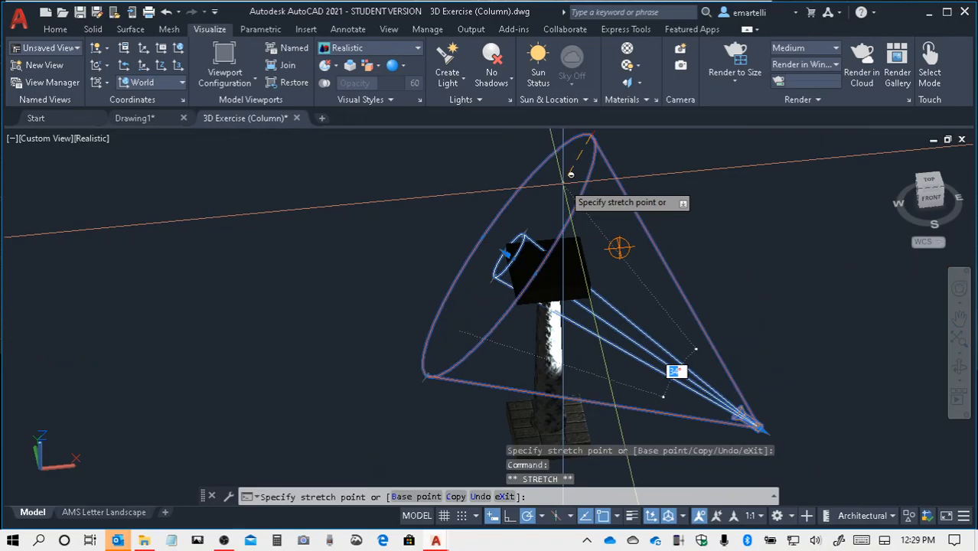
- Erase both the point light and the spotlight, and show the column in the SE Isometric view
middle_click_drag(571, 174, 643, 414, "shift")
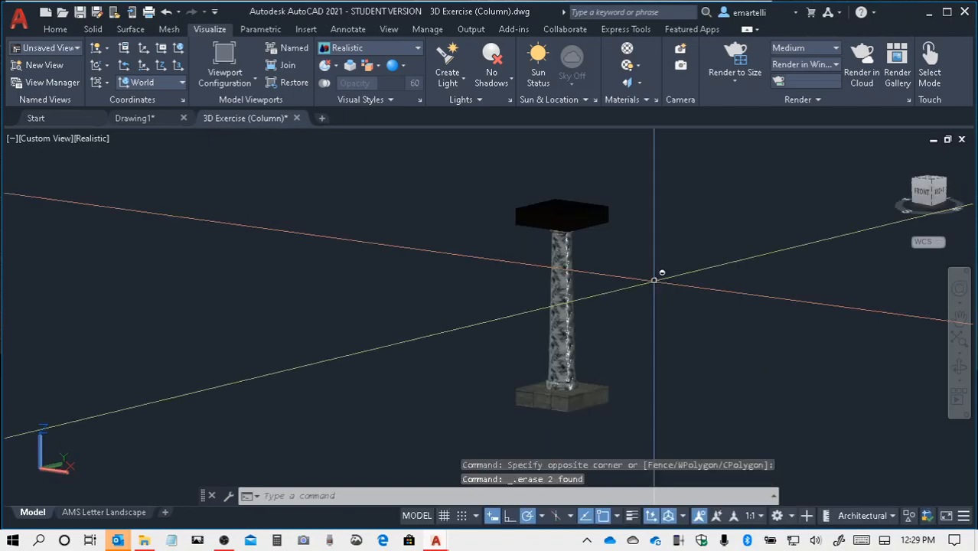
left_click(937, 191)
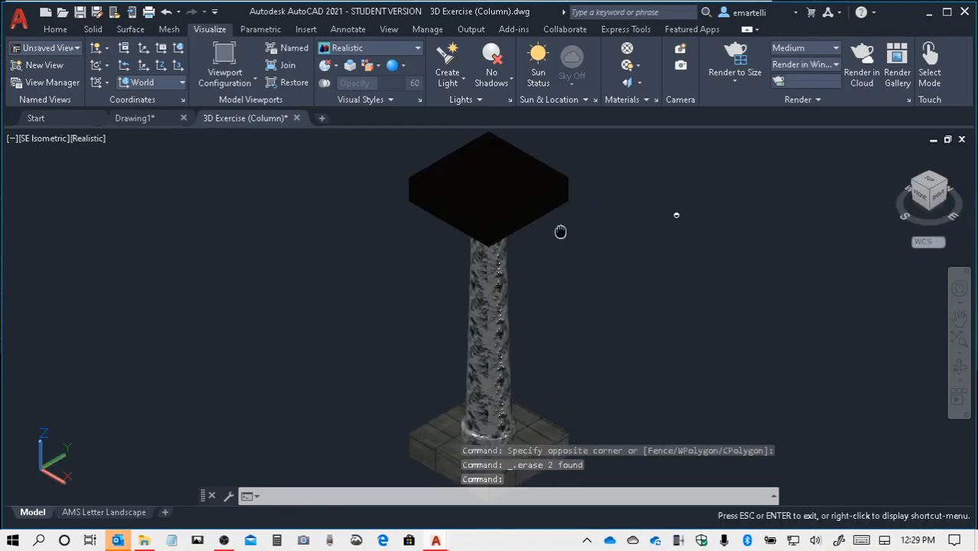
left_click_drag(560, 231, 668, 227)
key("Escape")
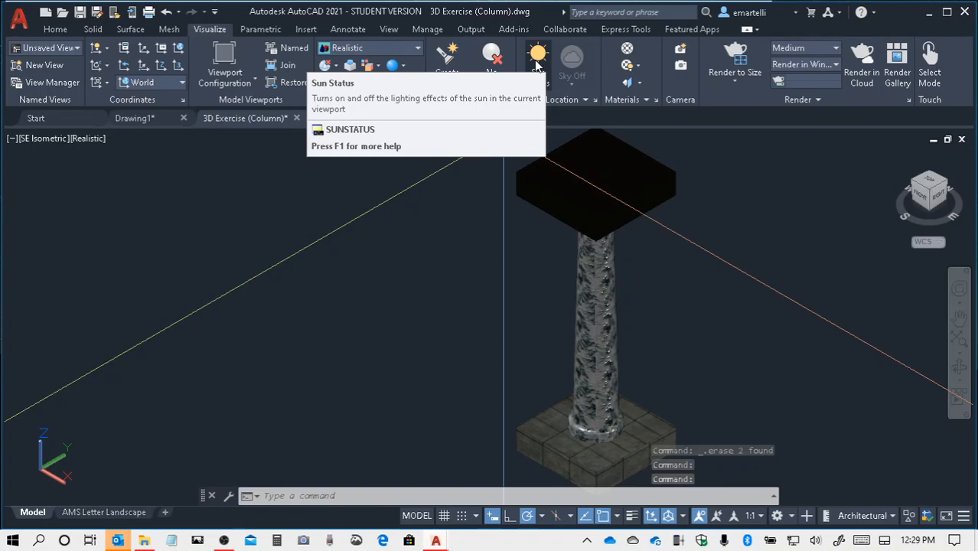
- Turn on the sun with the recommended exposure adjustment and enable the render environment with Snow Field image-based lighting
left_click(538, 62)
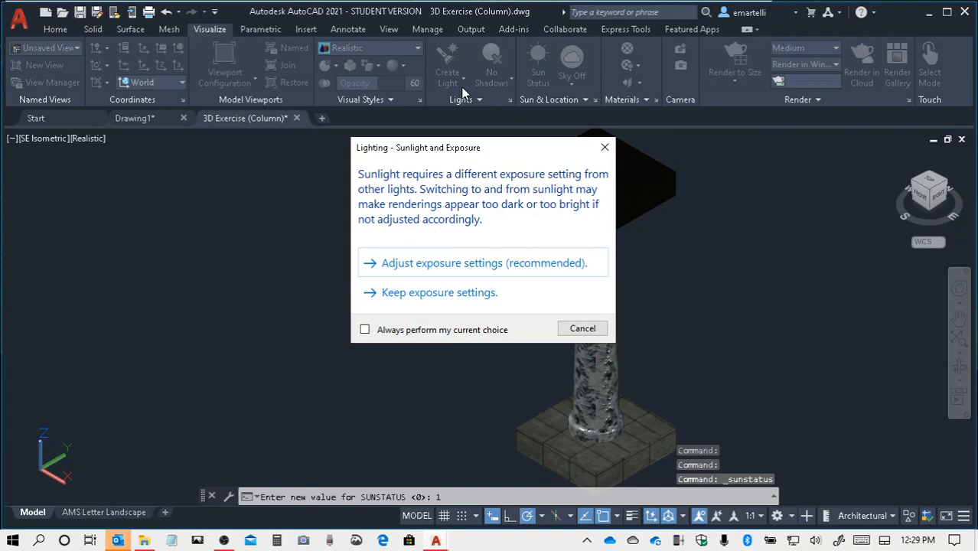
left_click(486, 260)
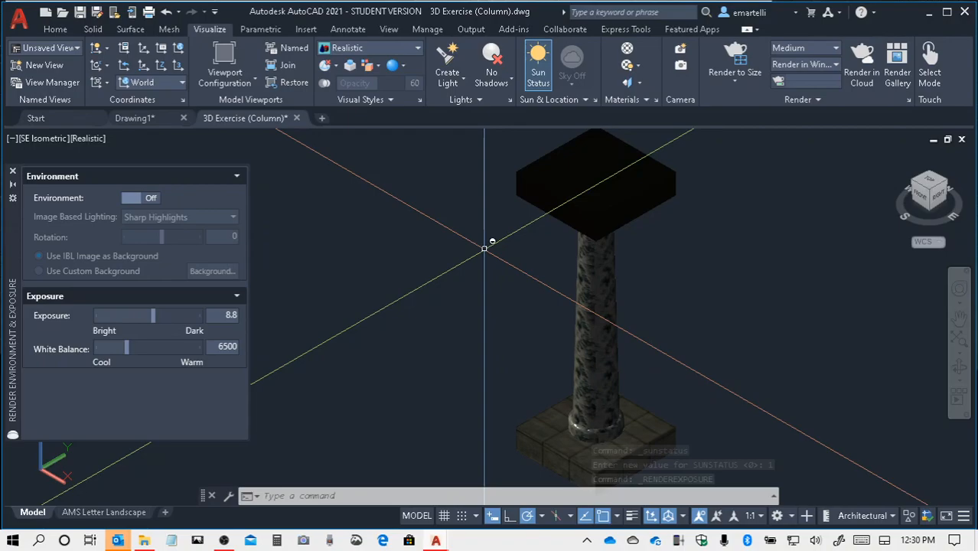
left_click(141, 197)
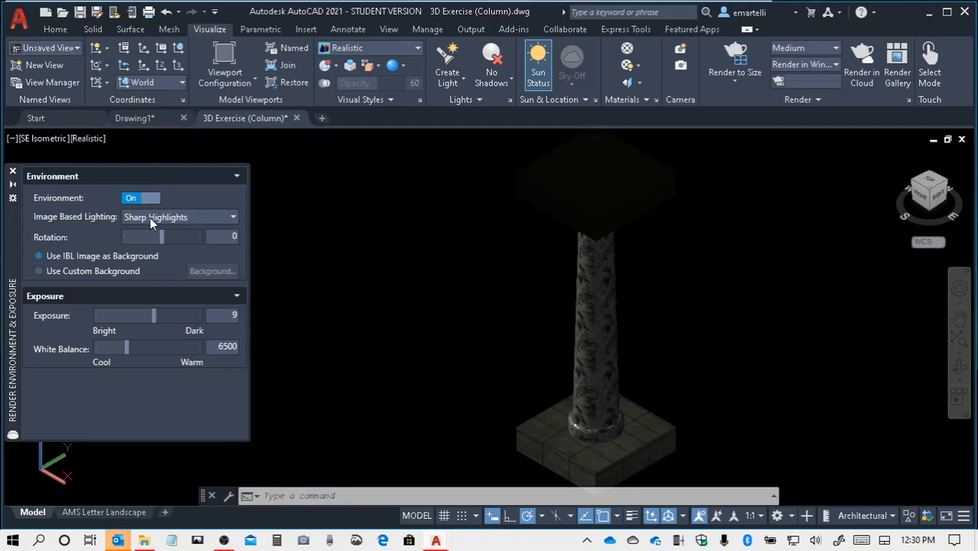
left_click(190, 217)
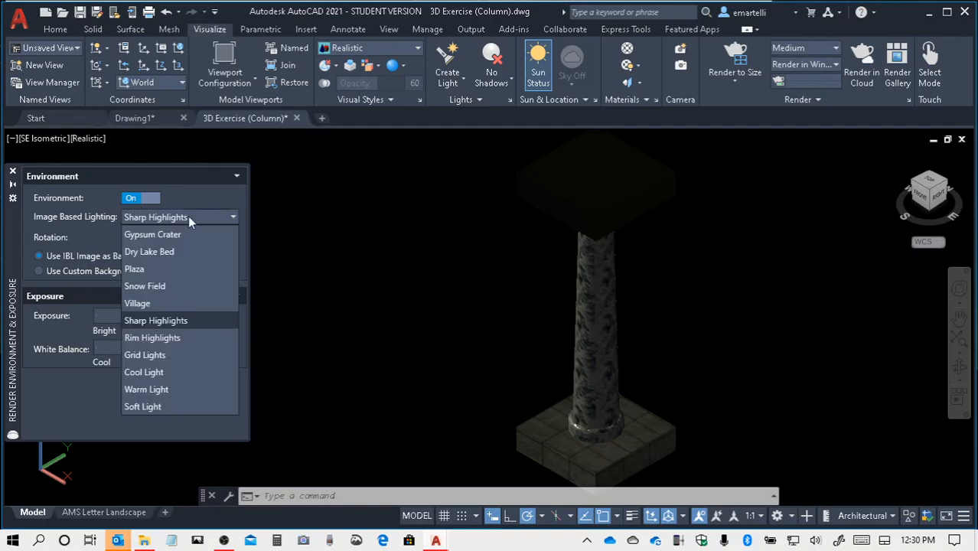
left_click(166, 286)
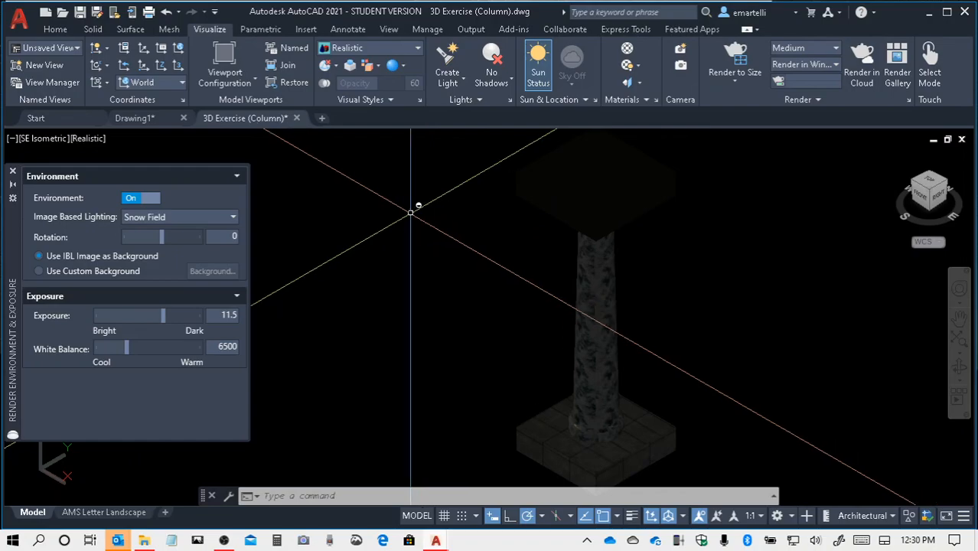
scroll(459, 271, "down", 4)
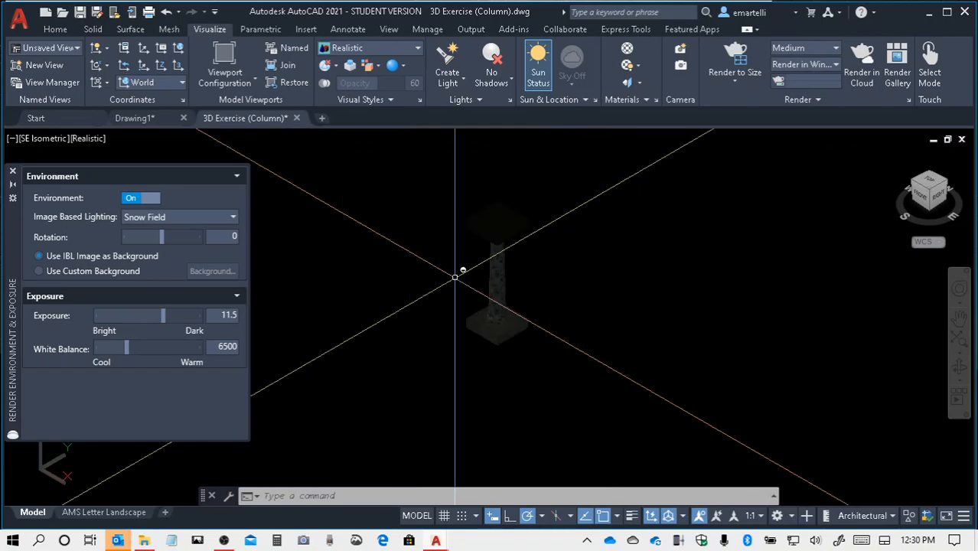
scroll(368, 297, "up", 2)
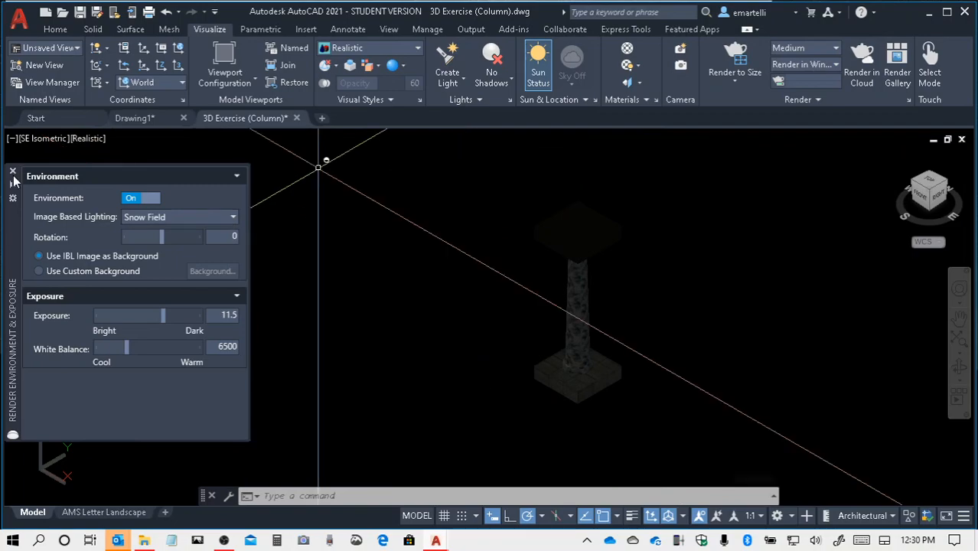
- Turn off the sun and set the render environment's image-based lighting to Dry Lake Bed
left_click(141, 199)
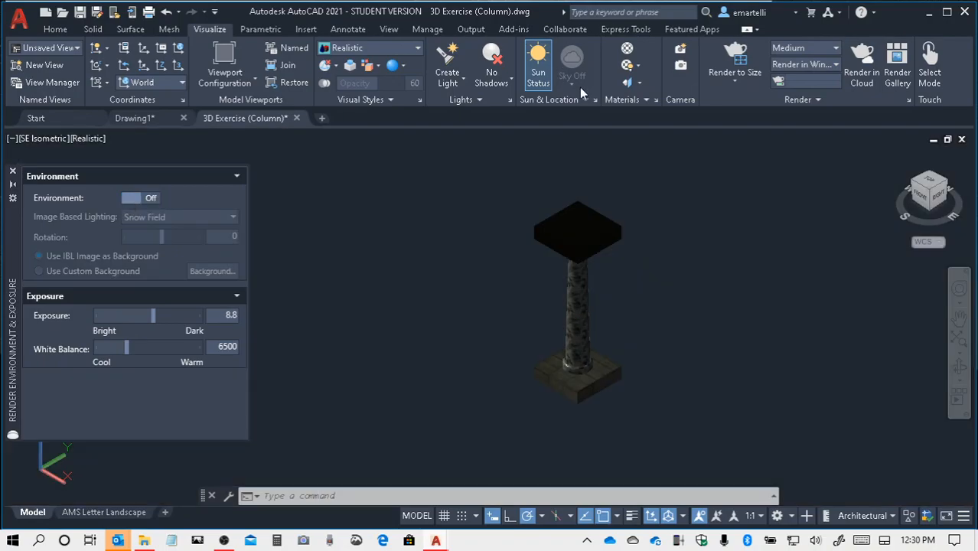
left_click(539, 72)
left_click(142, 198)
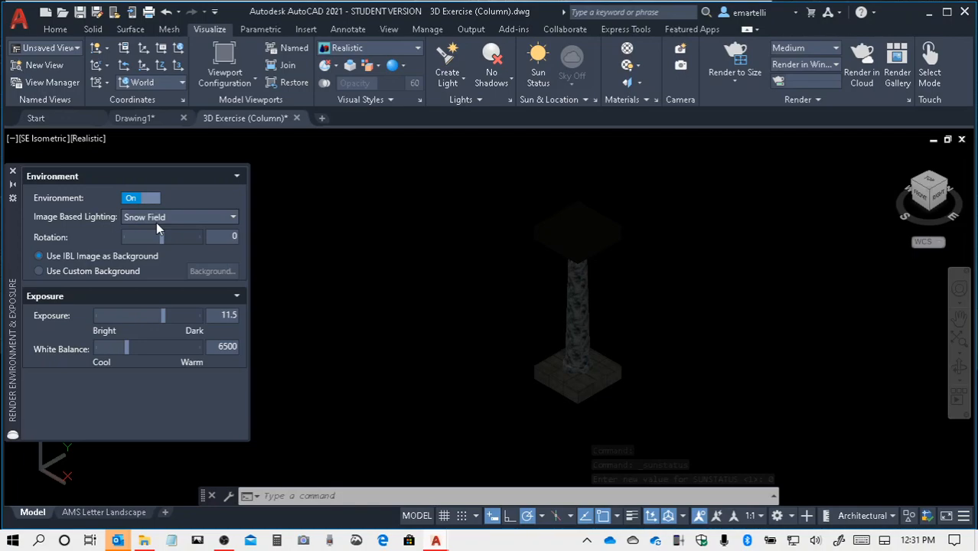
left_click(156, 223)
left_click(161, 248)
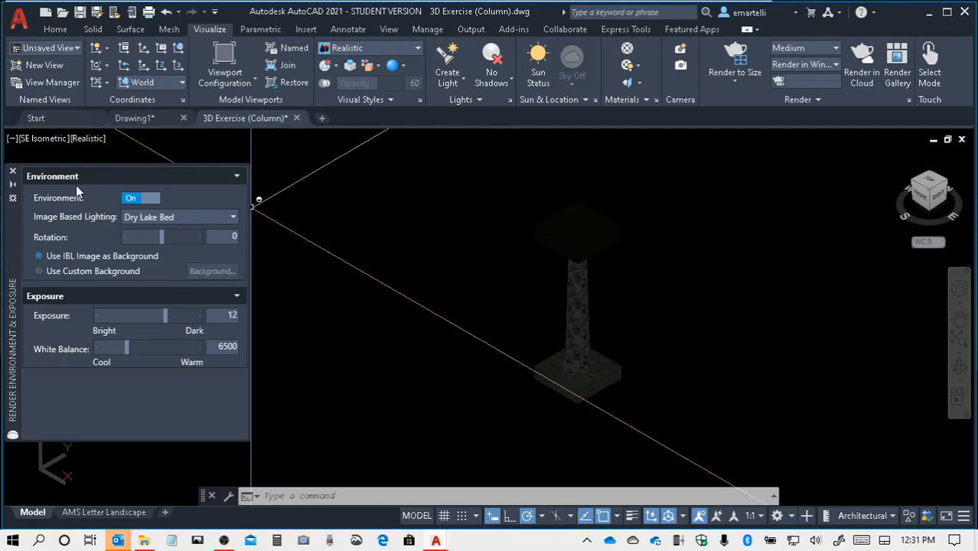
- Switch the view to perspective projection and turn on the sun with the recommended exposure adjustment
left_click(54, 139)
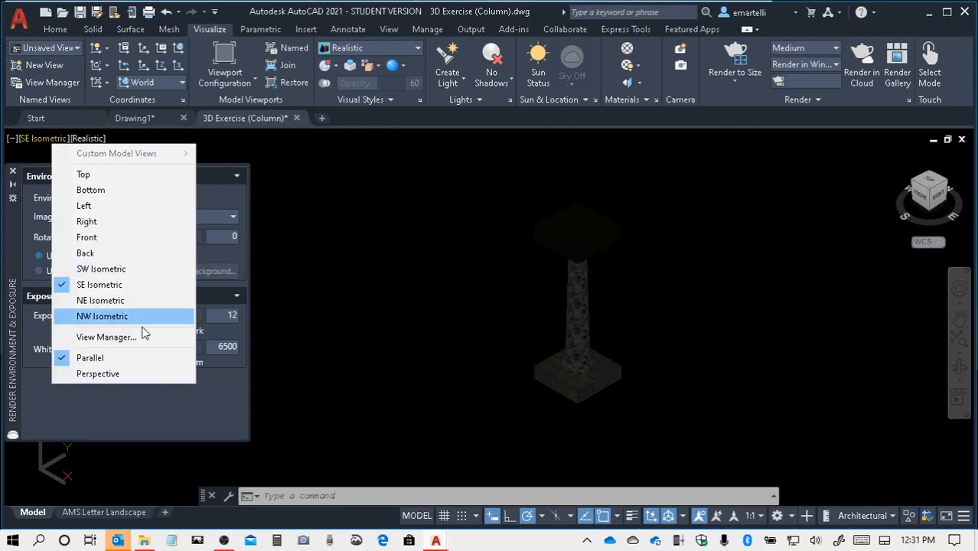
left_click(100, 374)
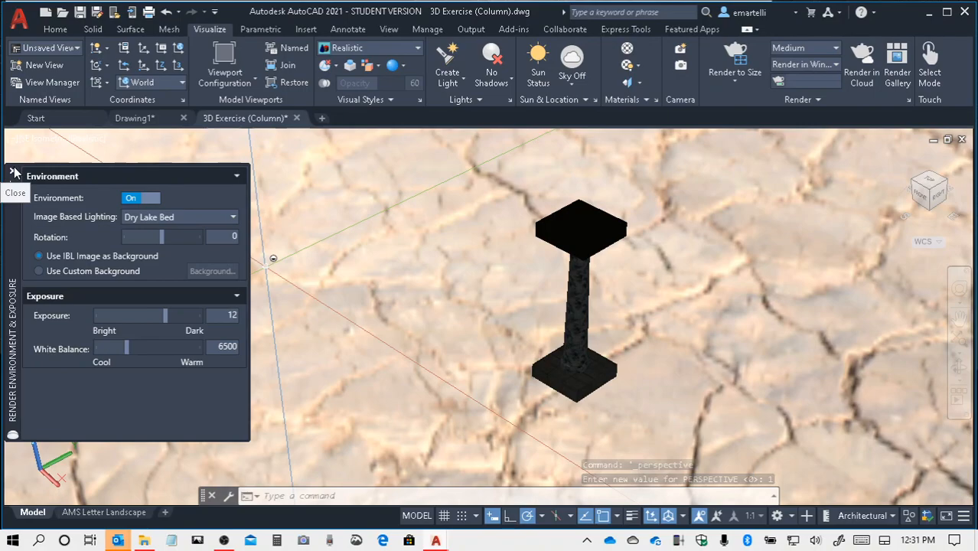
left_click(13, 172)
left_click(432, 263)
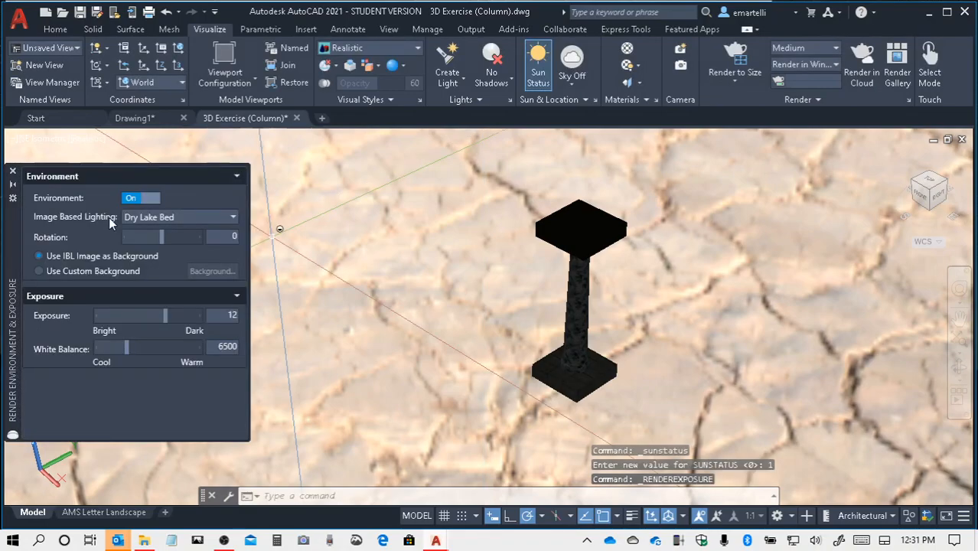
left_click(12, 171)
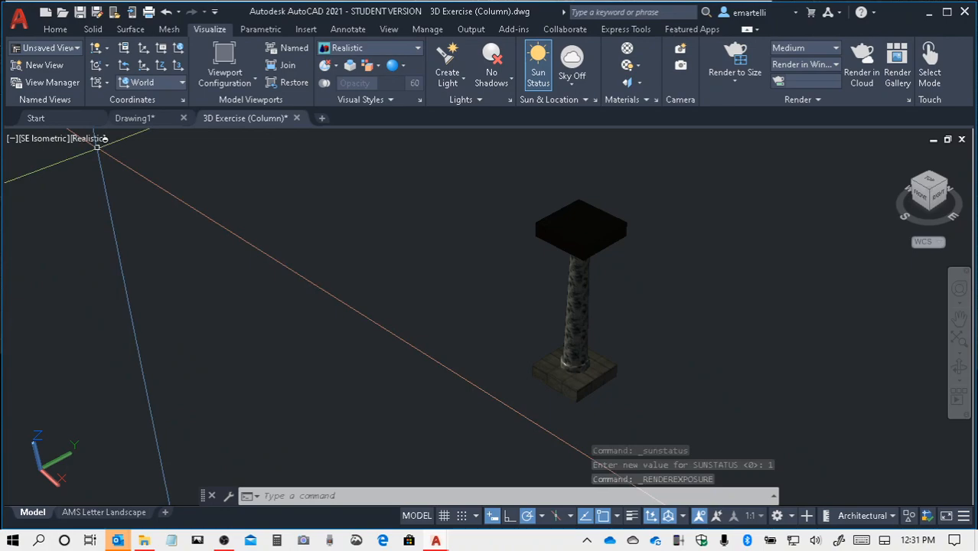
- Switch the view to parallel projection and back to perspective
left_click(45, 138)
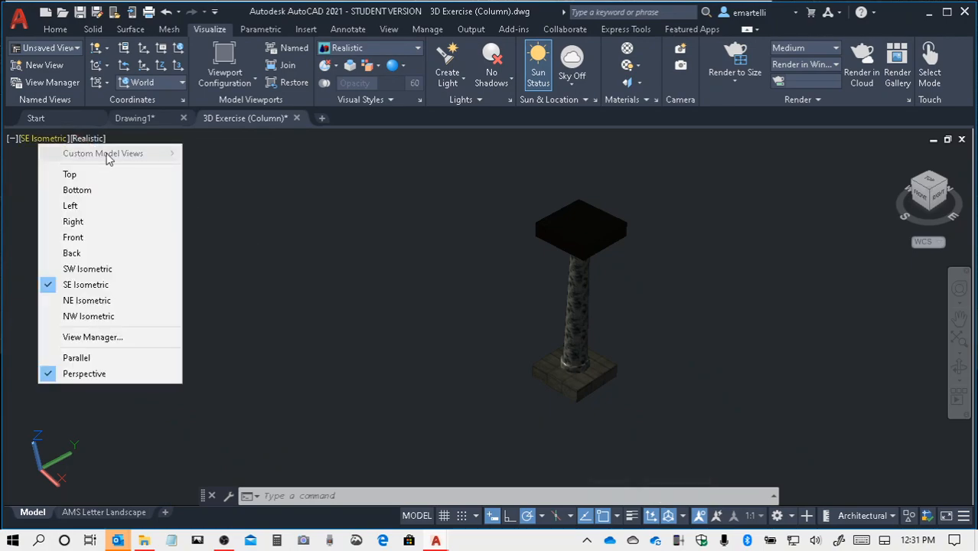
left_click(76, 357)
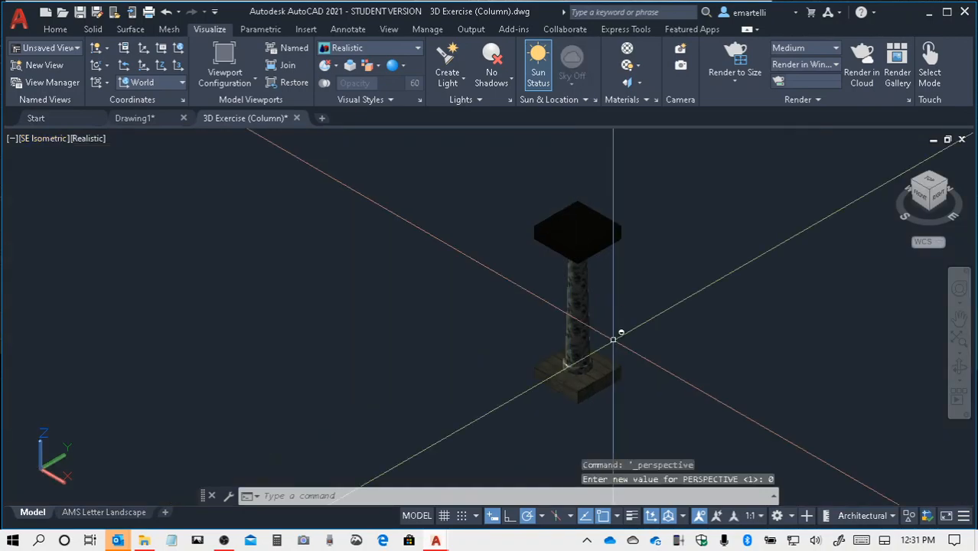
left_click(43, 138)
left_click(76, 374)
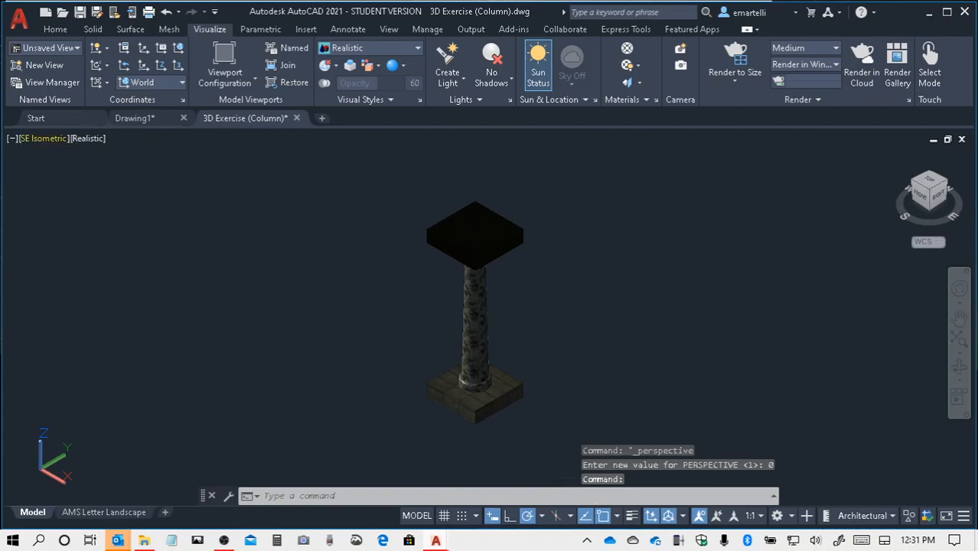
- Turn the sun off and on again with adjusted exposure, and enable the render environment with Plaza image-based lighting
left_click(538, 67)
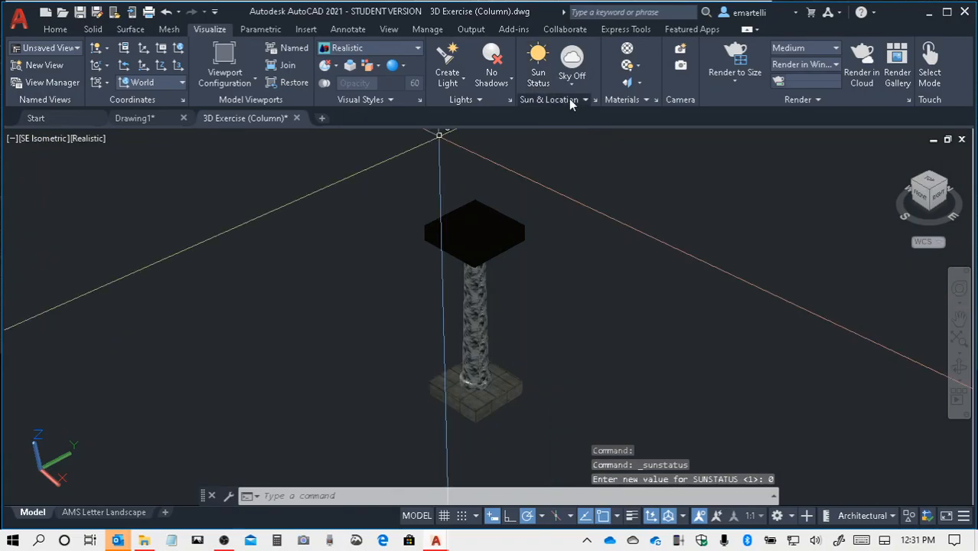
left_click(540, 71)
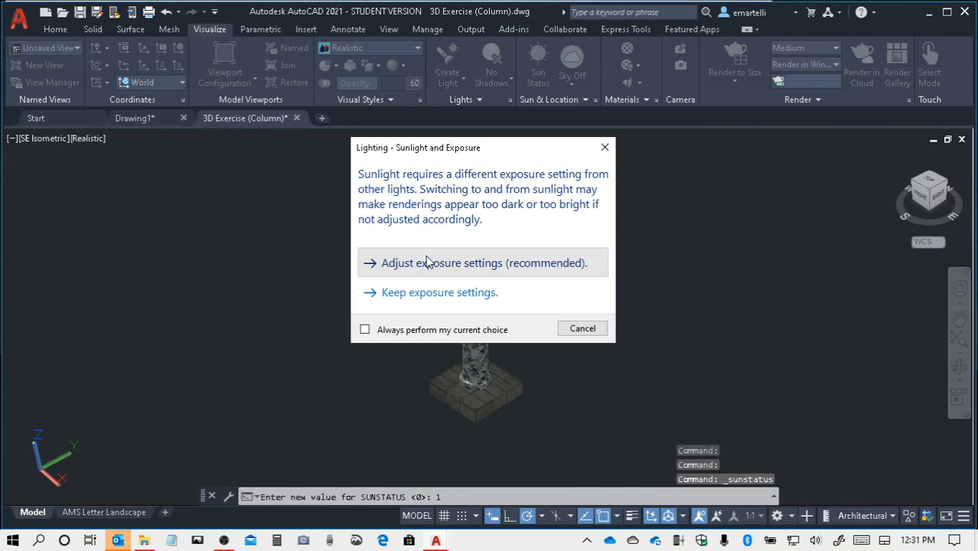
left_click(429, 263)
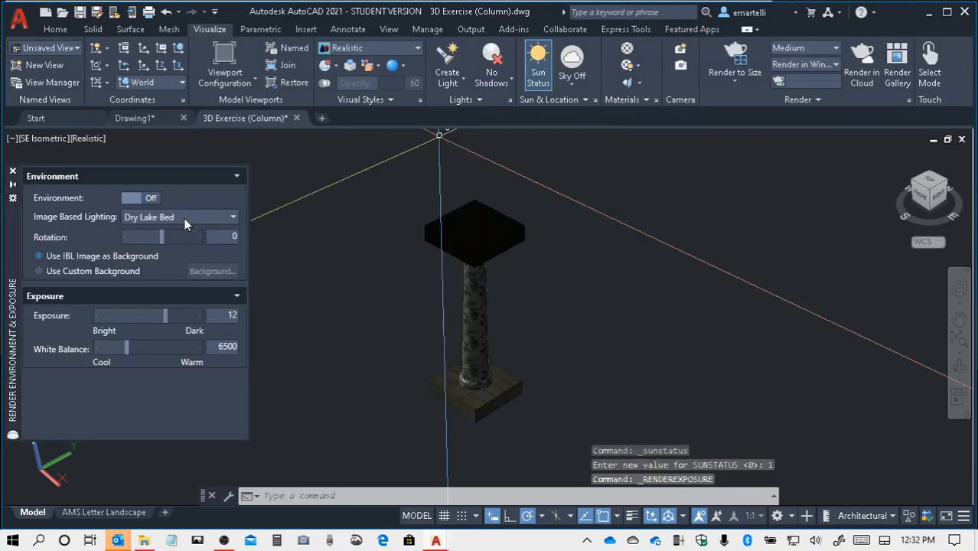
left_click(185, 218)
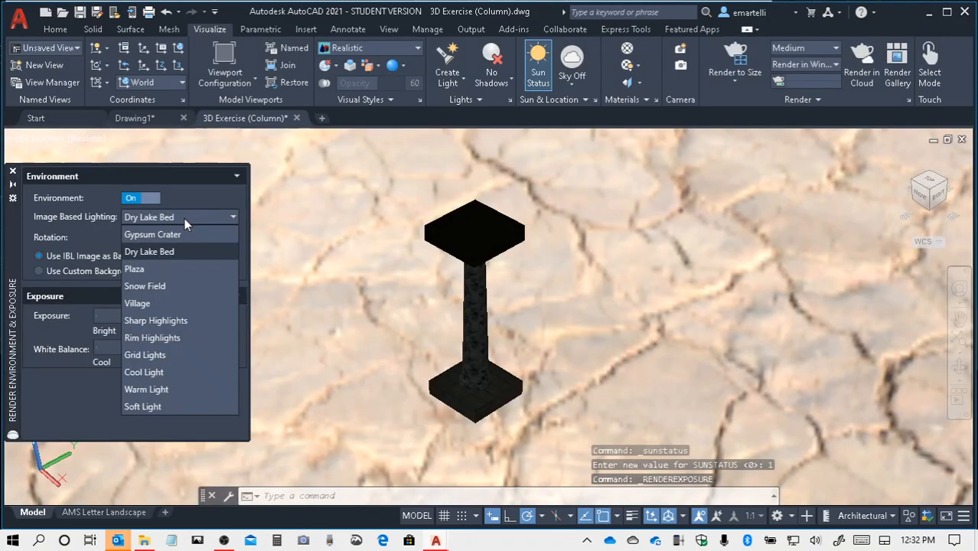
left_click(141, 269)
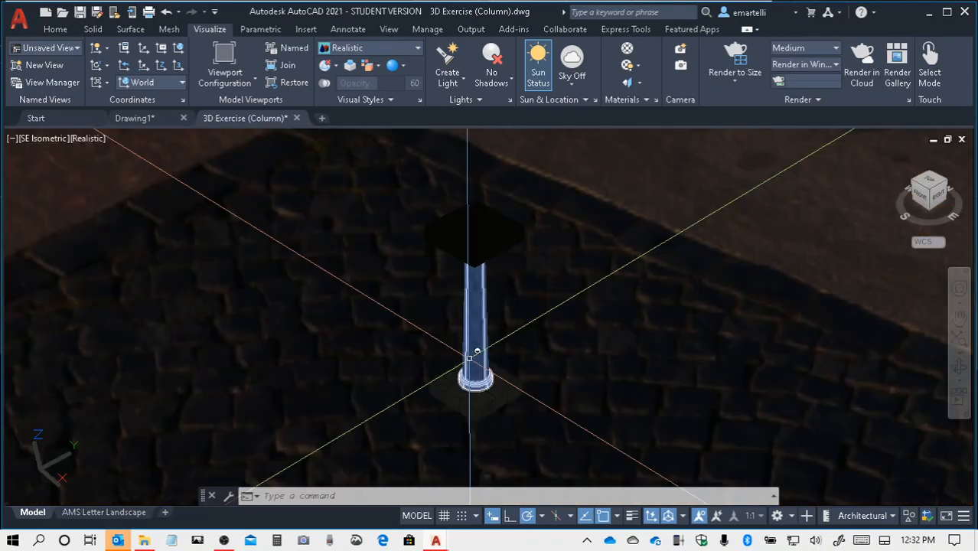
- Inspect the column against the Plaza background, and restart the sun with the recommended exposure adjustment
middle_click_drag(477, 351, 468, 312, "shift")
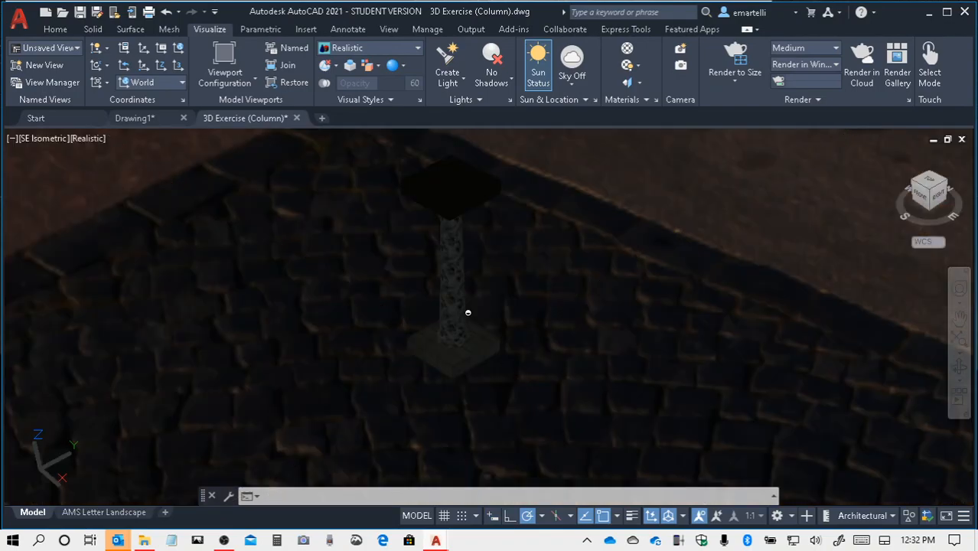
mouse_move(654, 373)
middle_mouse_down()
mouse_move(636, 375)
mouse_move(643, 382)
middle_mouse_up()
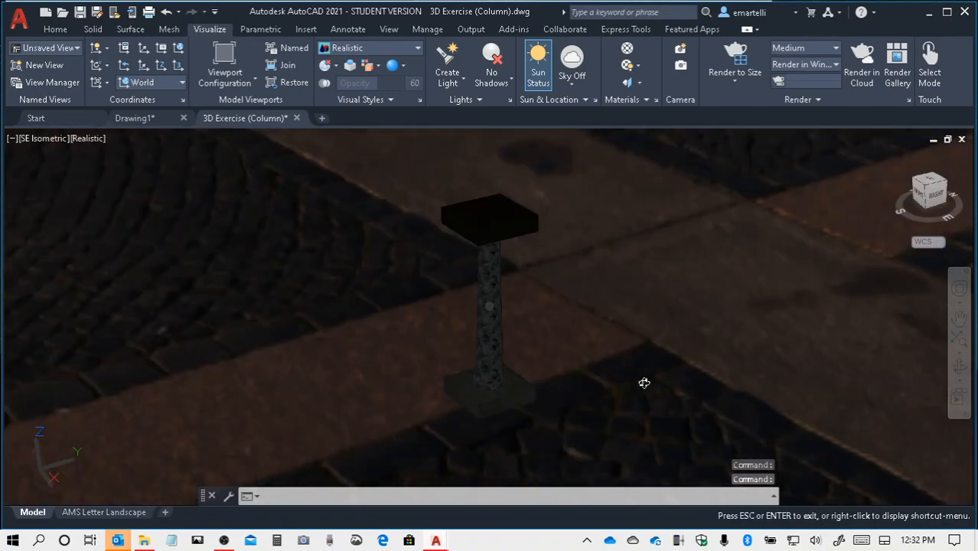
middle_click_drag(644, 382, 497, 393, "shift")
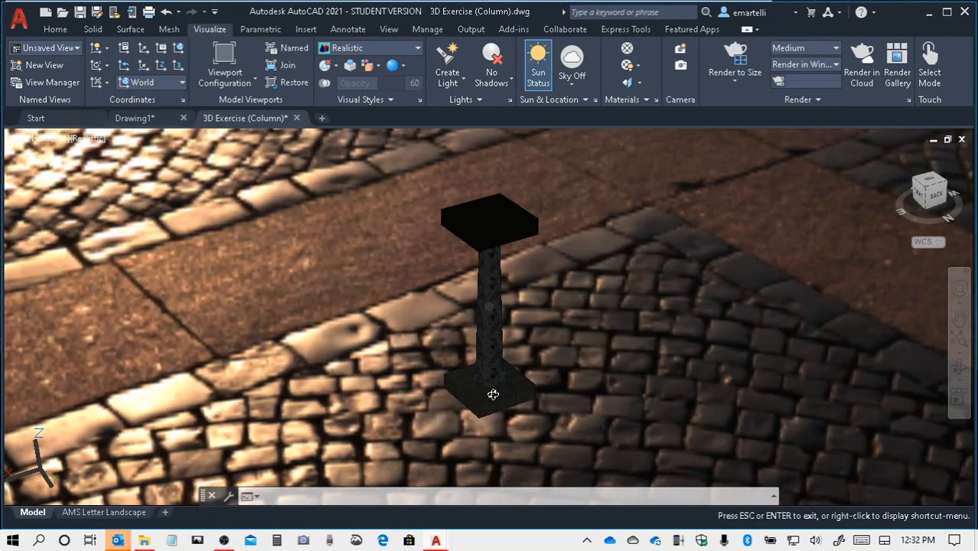
key("Escape")
key("Escape")
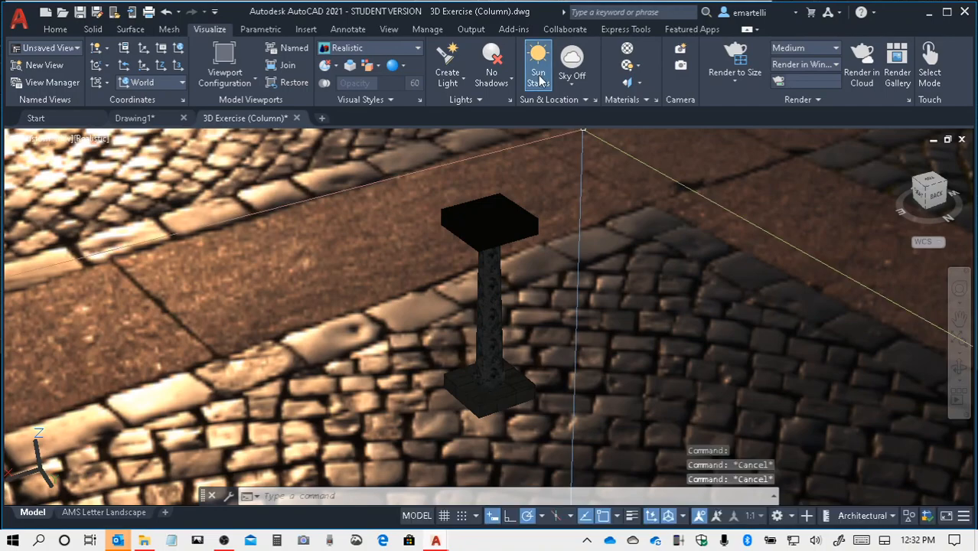
left_click(539, 77)
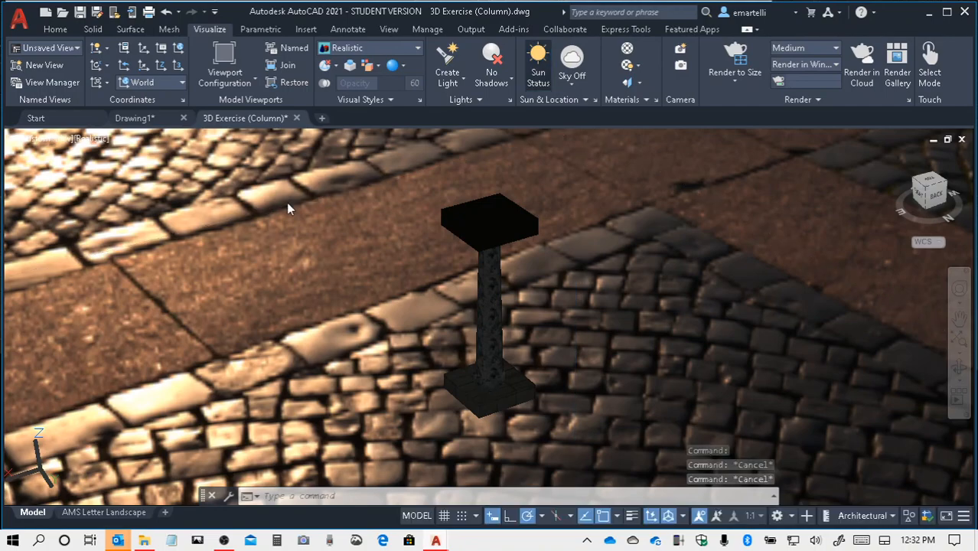
left_click(545, 78)
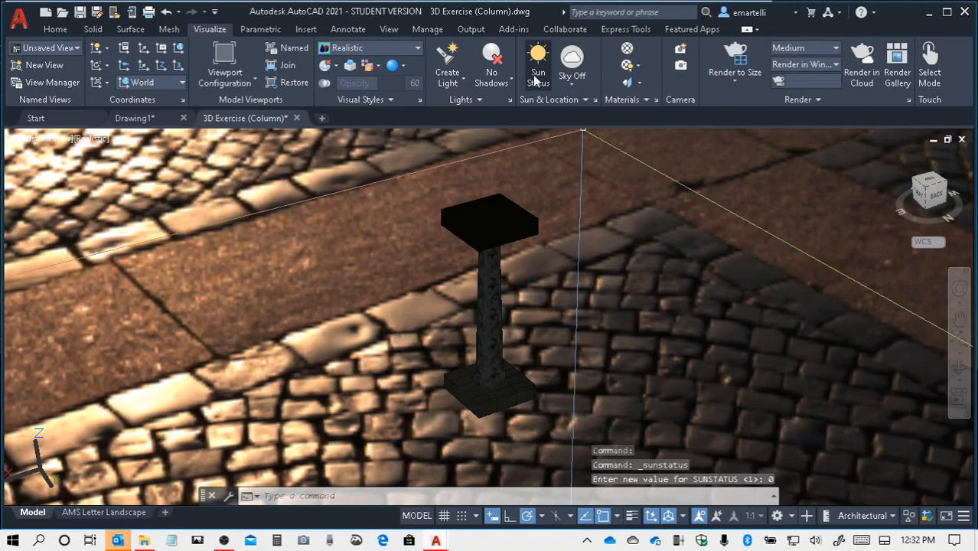
left_click(538, 79)
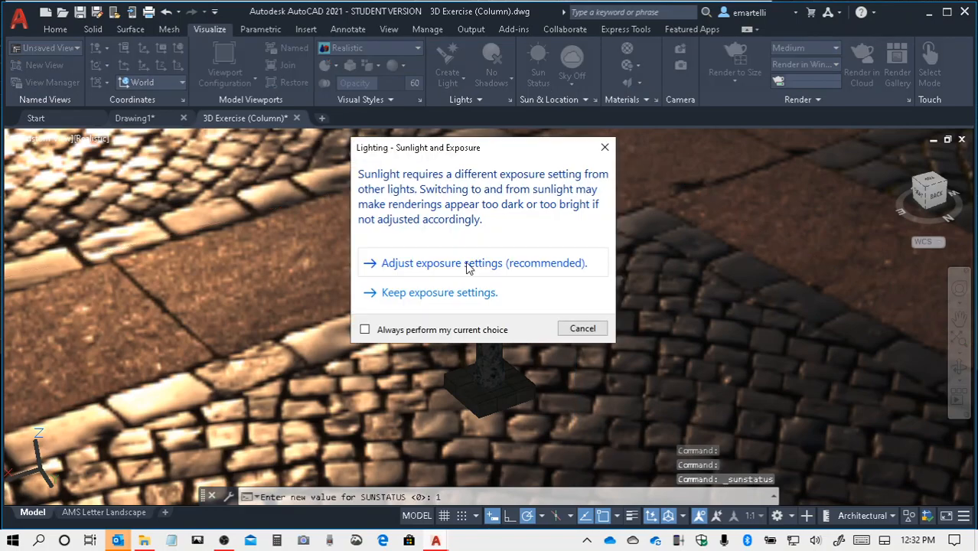
left_click(469, 264)
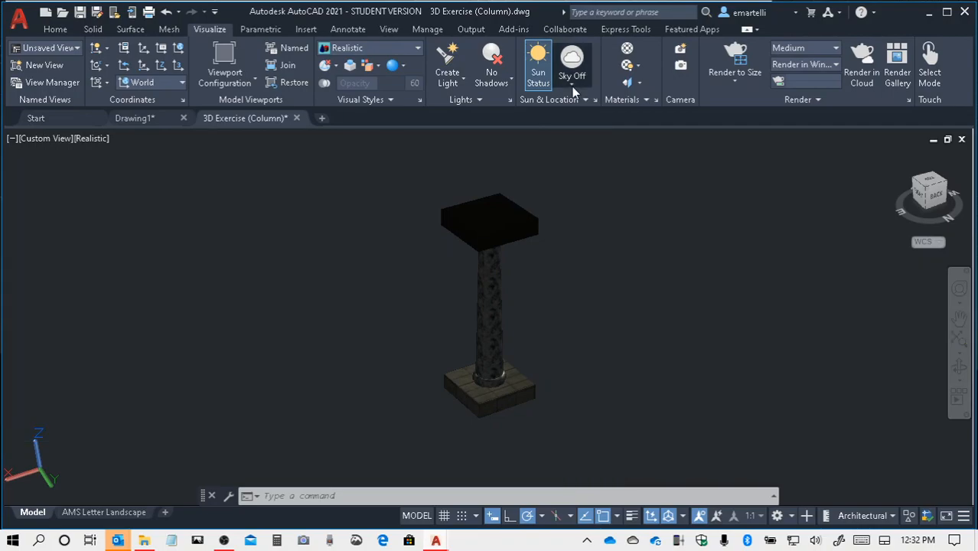
- Set the sky to Sky Background and Illumination, and examine the column against the sky from above and below
left_click(573, 86)
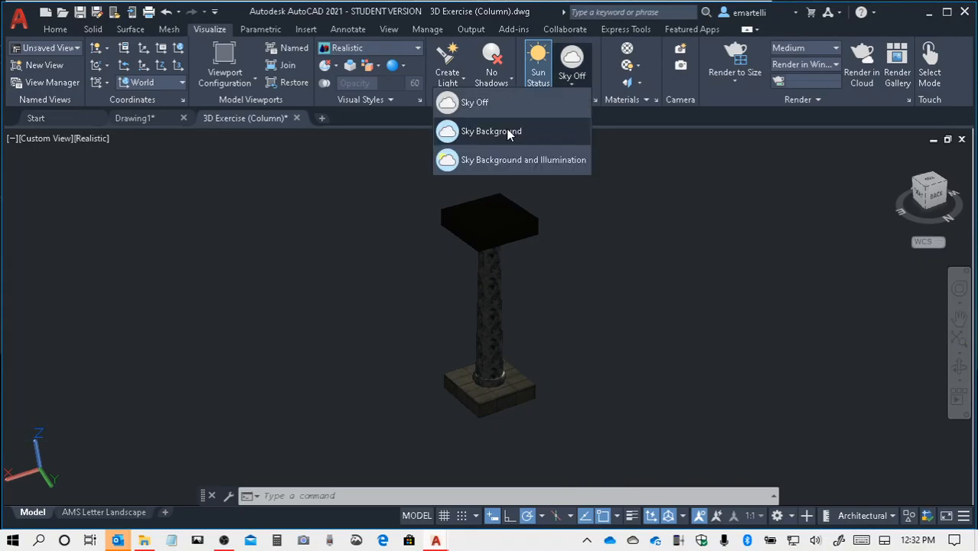
left_click(537, 159)
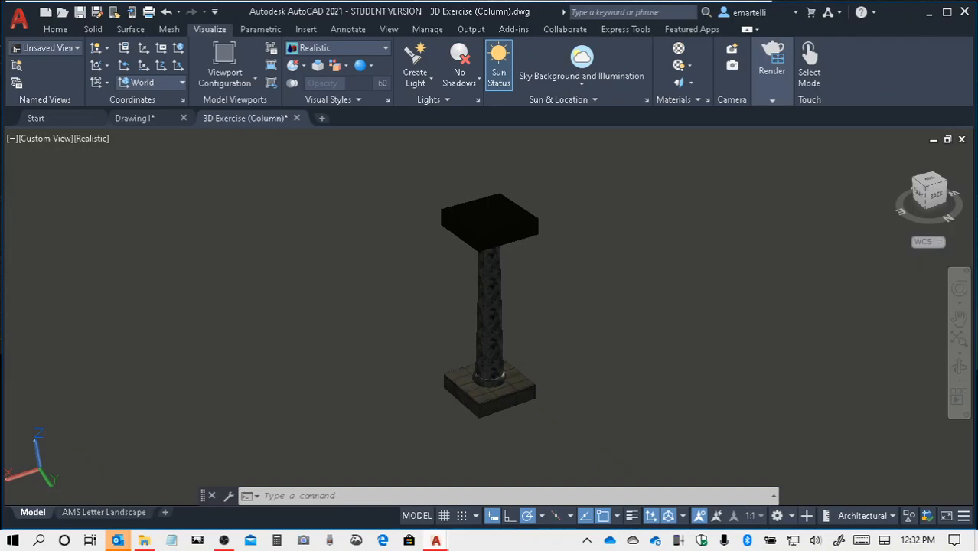
middle_click_drag(610, 371, 609, 371, "shift")
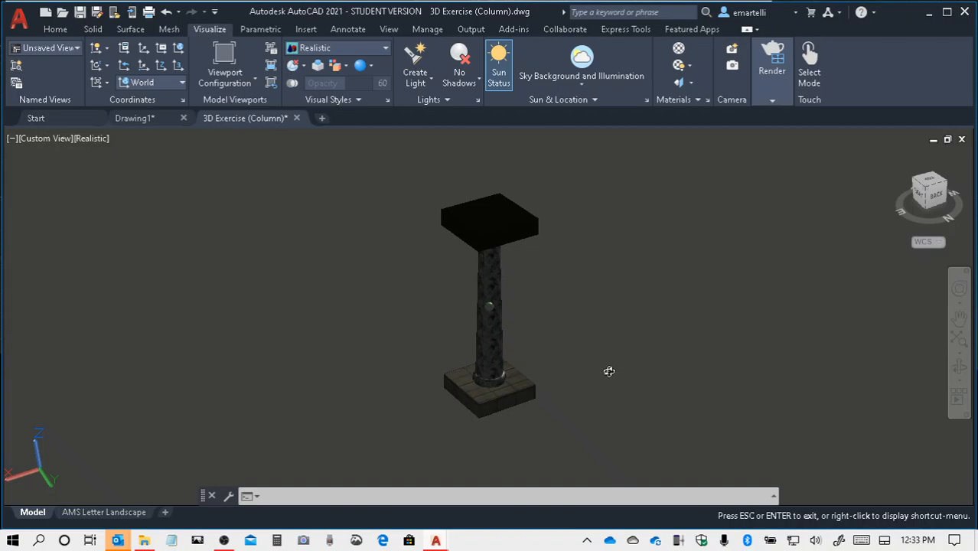
middle_click_drag(609, 371, 499, 297, "shift")
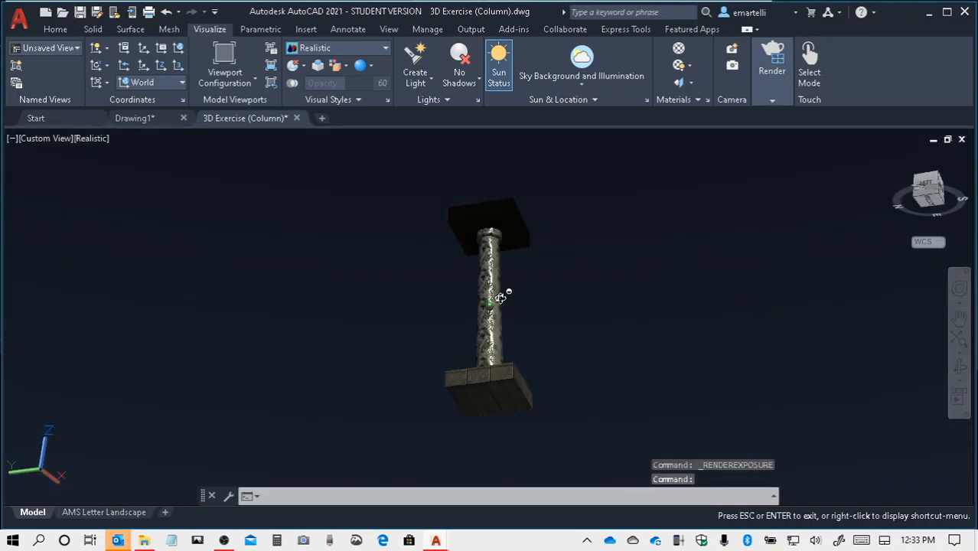
middle_click_drag(500, 298, 192, 279, "shift")
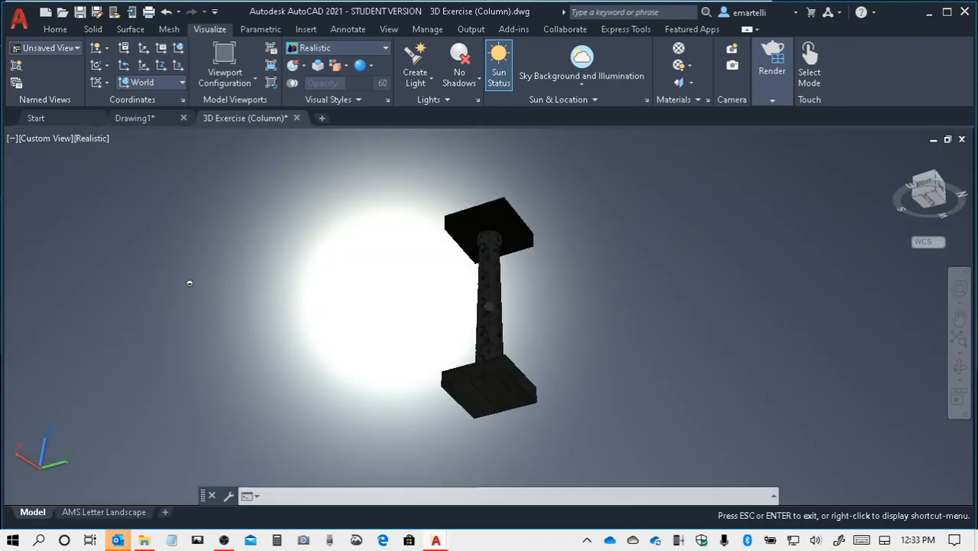
middle_click_drag(192, 280, 432, 447, "shift")
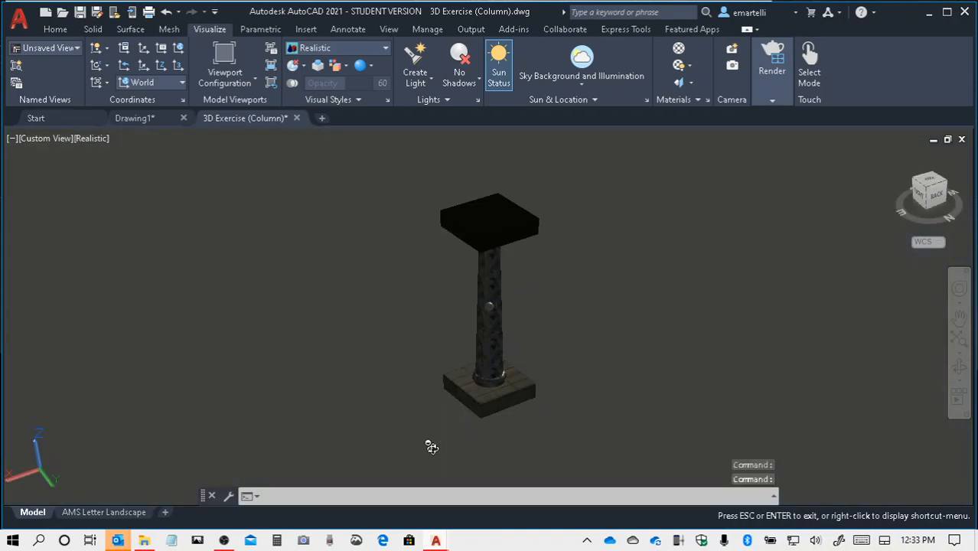
middle_click_drag(432, 448, 424, 420, "shift")
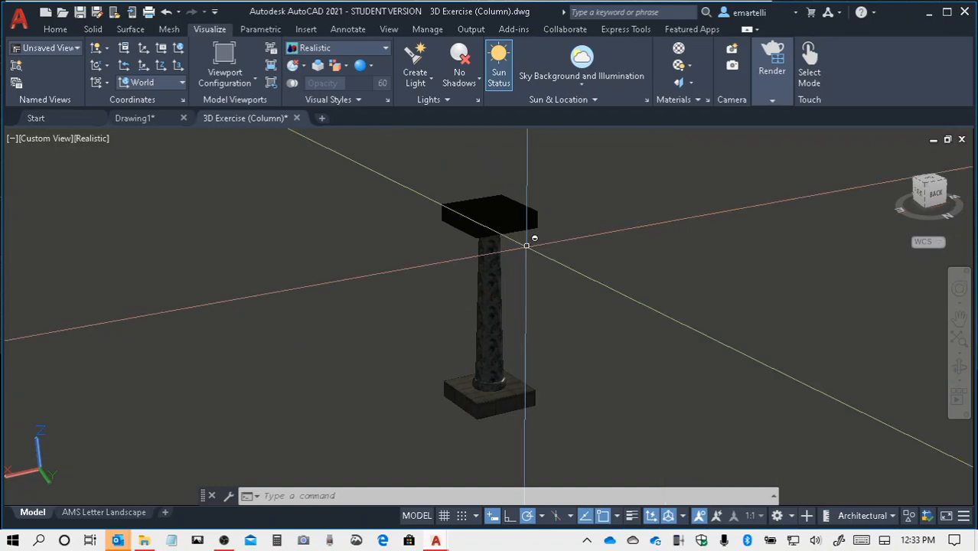
left_click(55, 29)
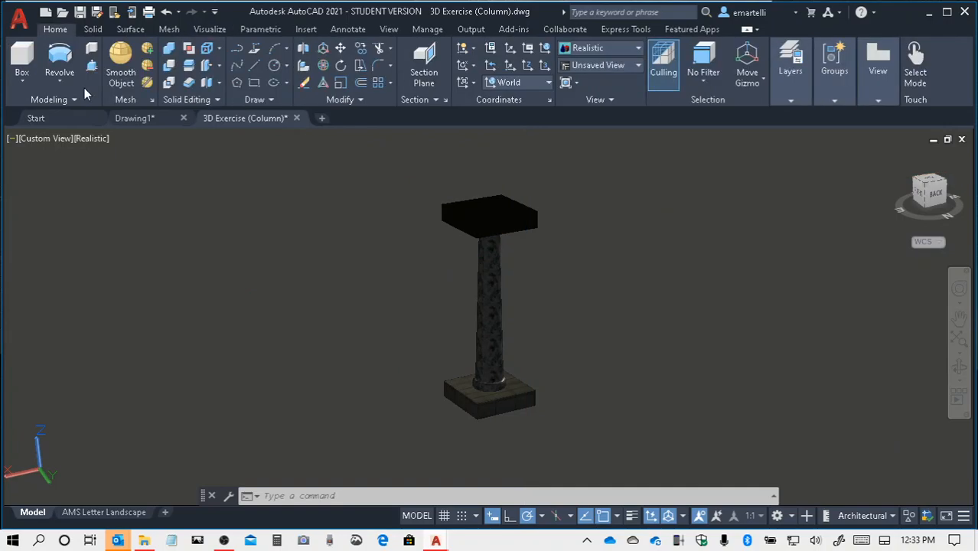